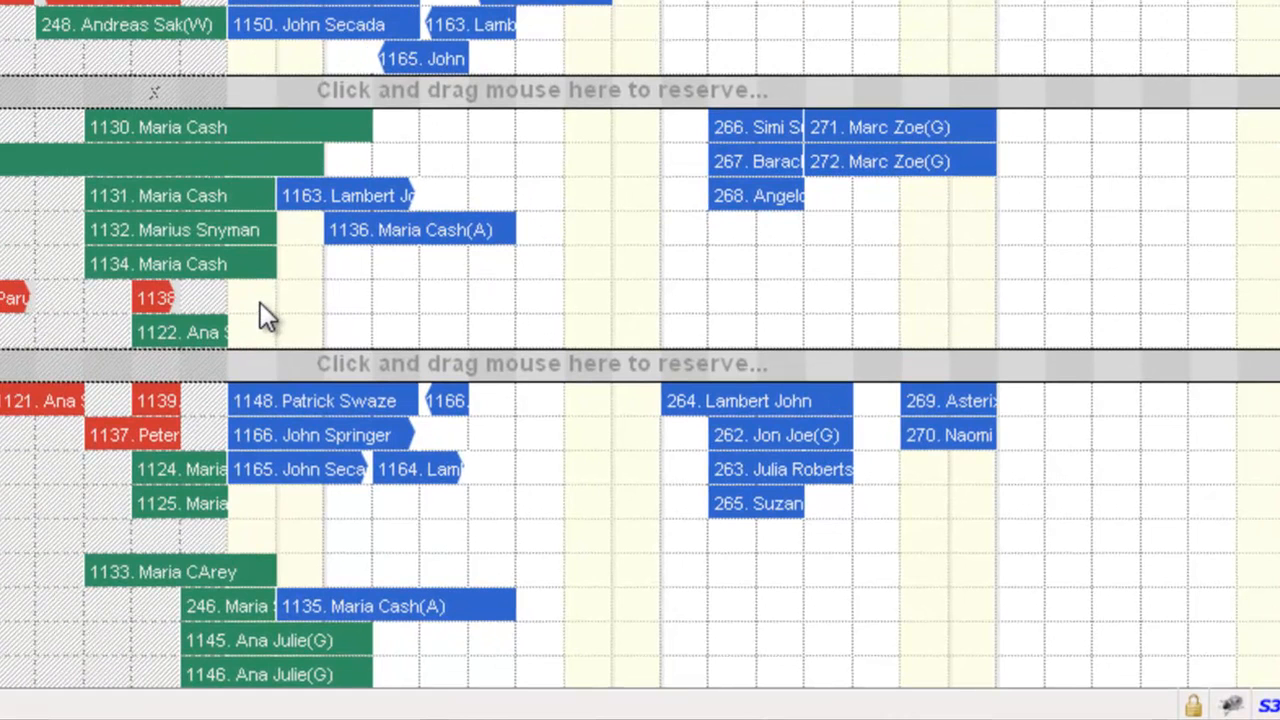
Start a six-night Pinecone reservation for Mar 06 - Mar 12 with 2 adults and 1 child, and open the full single reservation form
left_click_drag(260, 304, 494, 322)
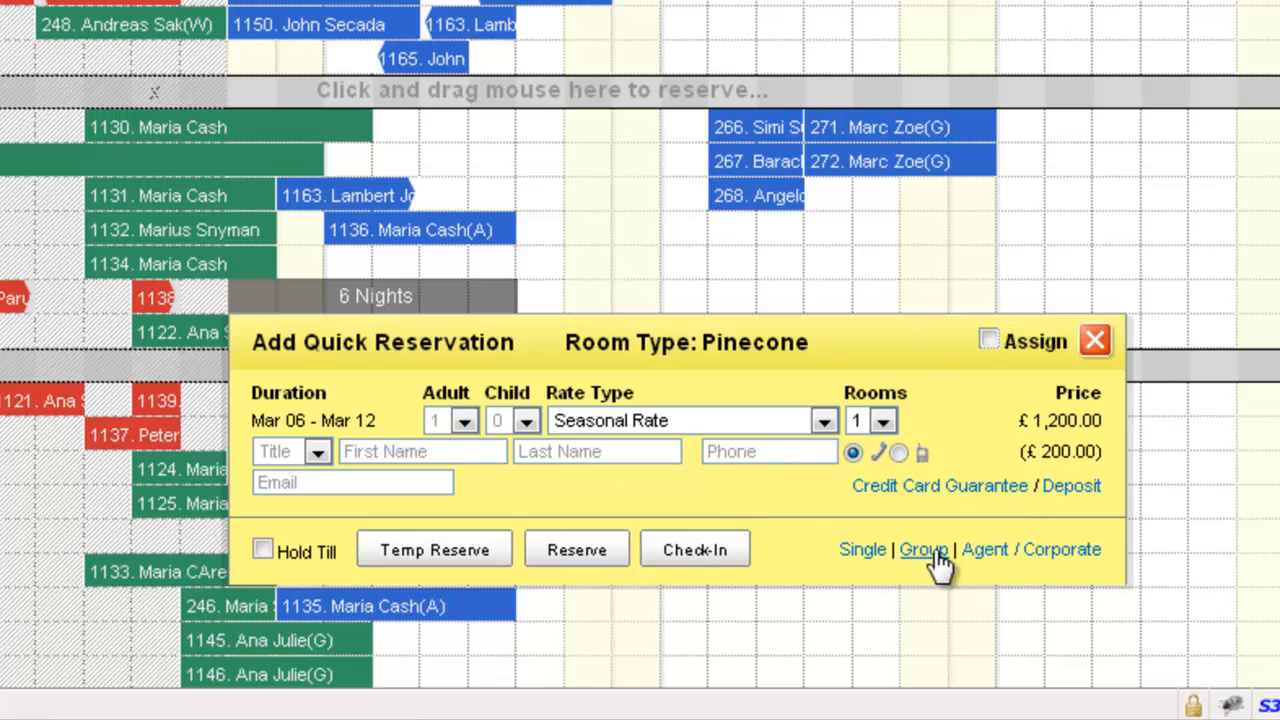
left_click(463, 421)
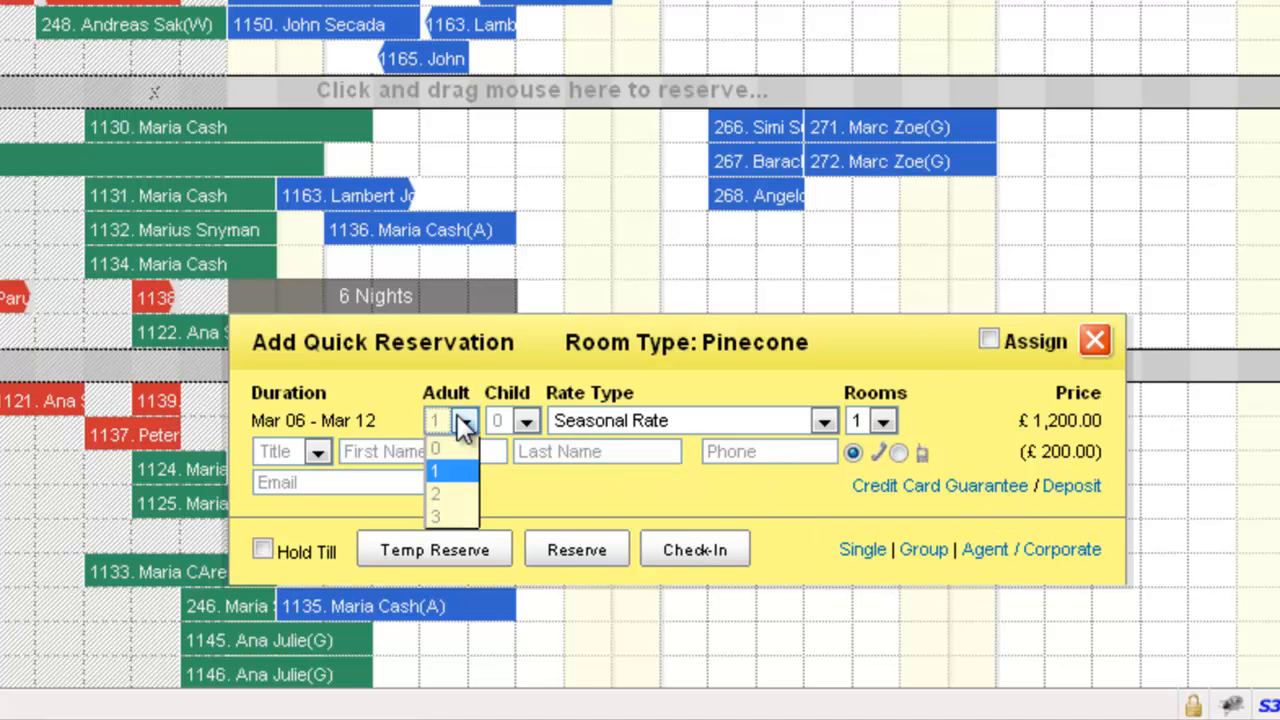
left_click(447, 497)
left_click(528, 423)
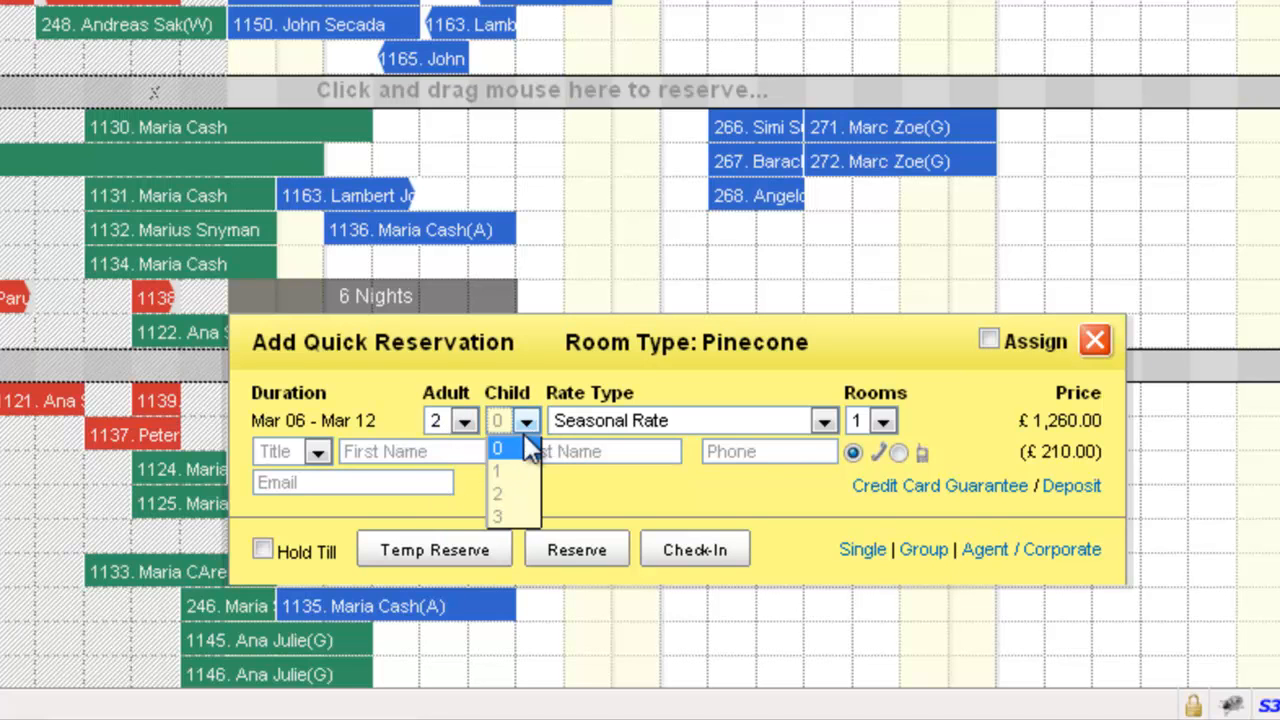
left_click(506, 470)
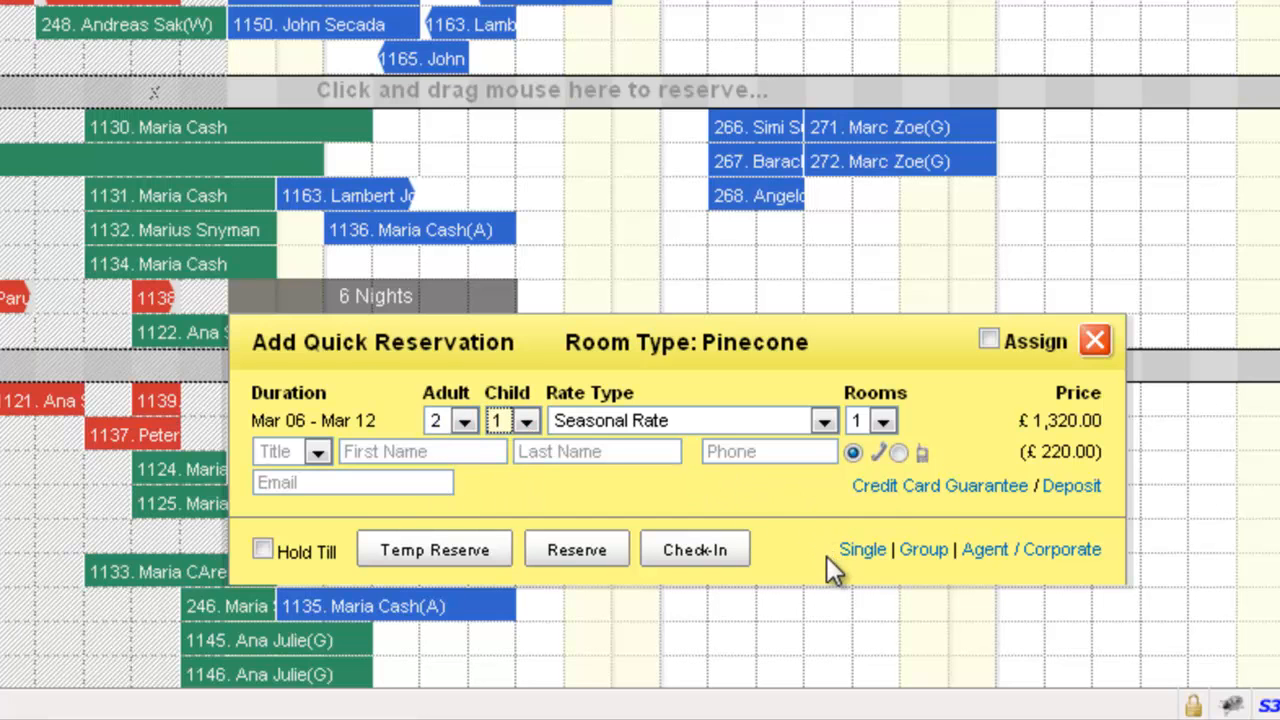
left_click(862, 550)
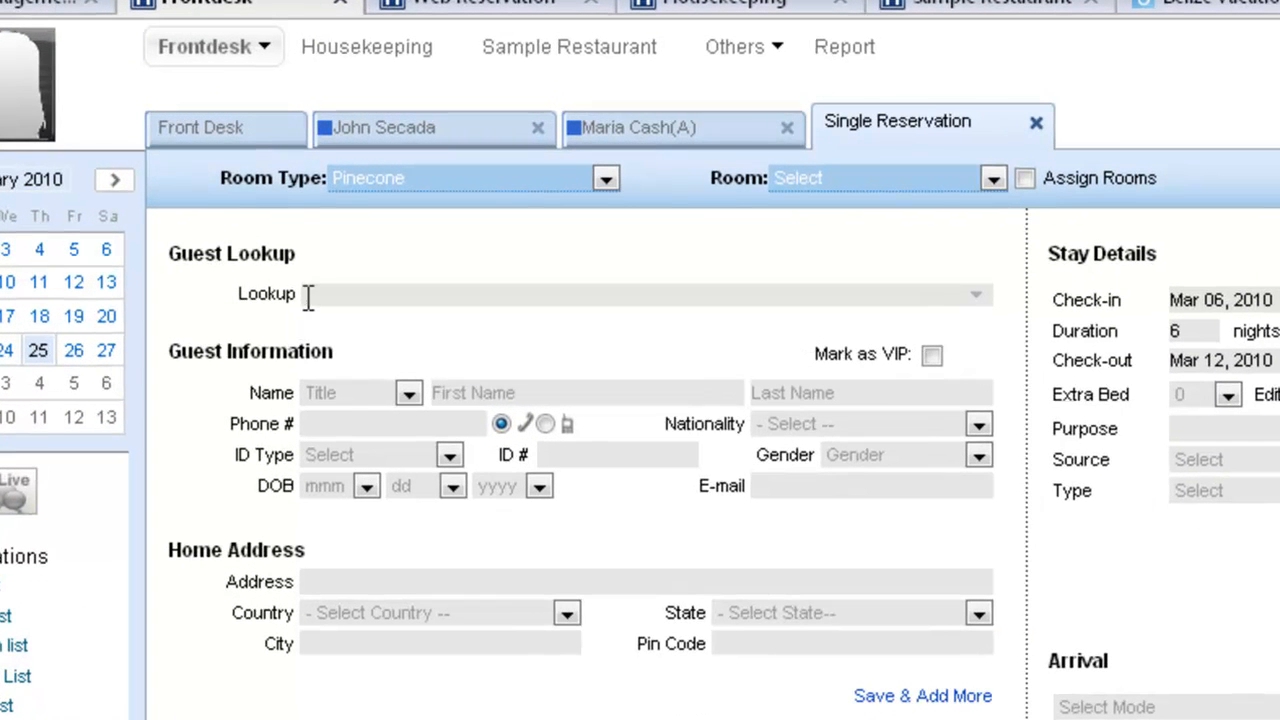
Look up the main guest by partial name and assign the second matching guest record to the reservation
left_click(275, 227)
type("joh")
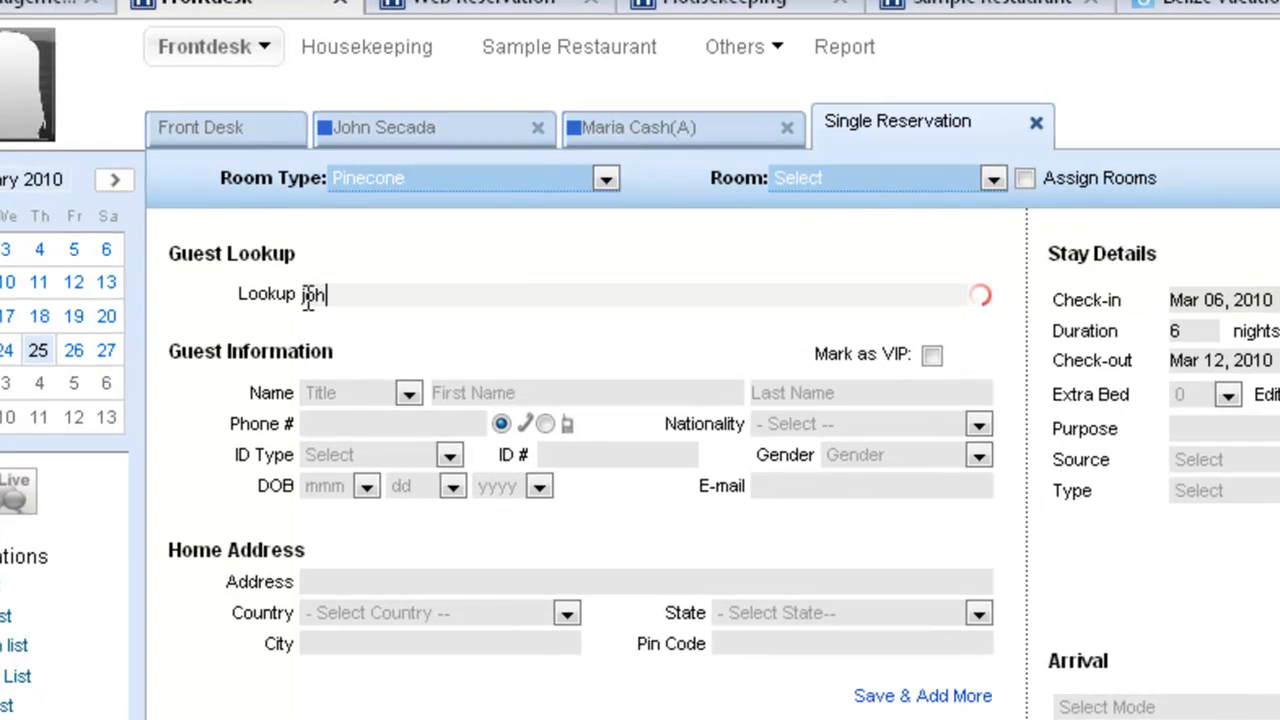
key("Down")
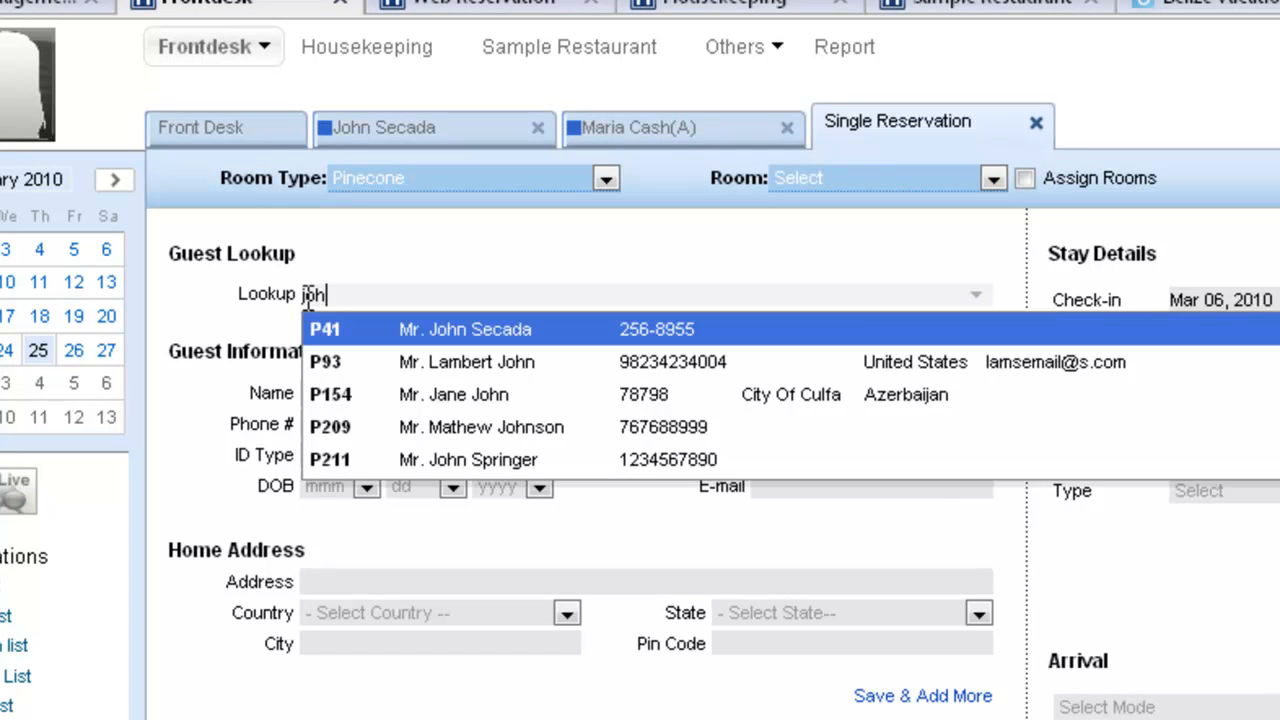
key("Down")
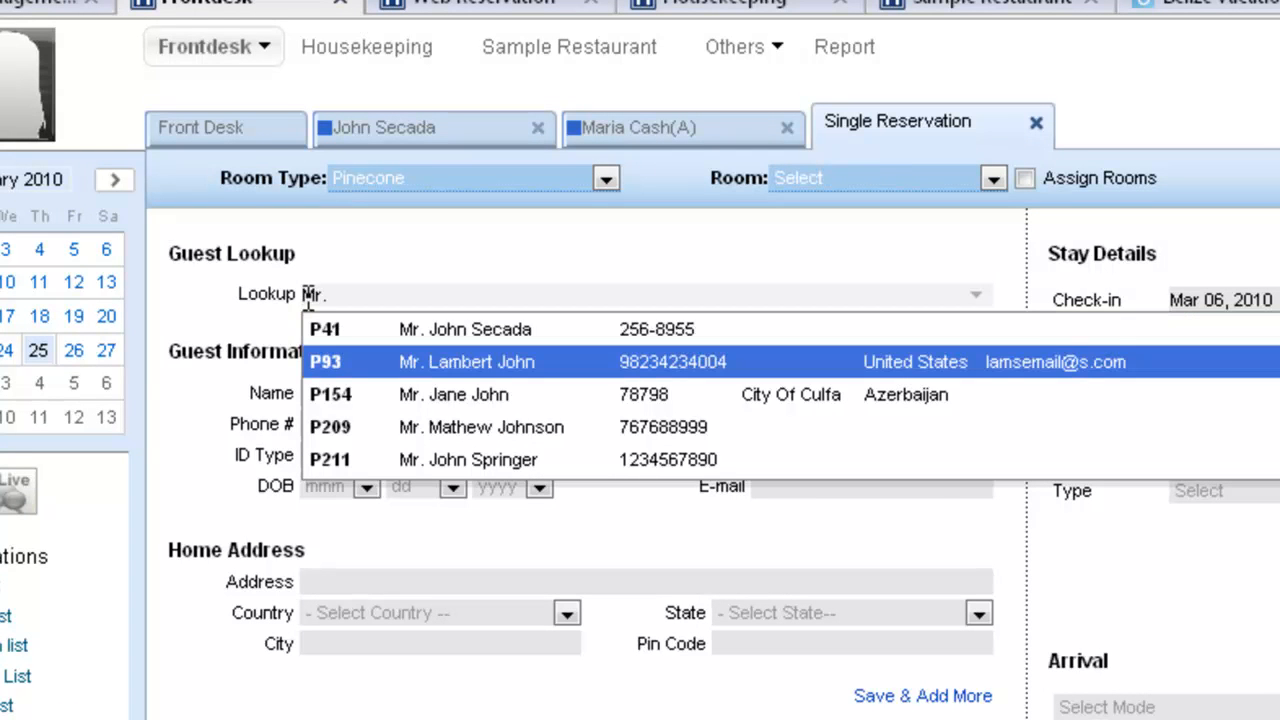
key("Return")
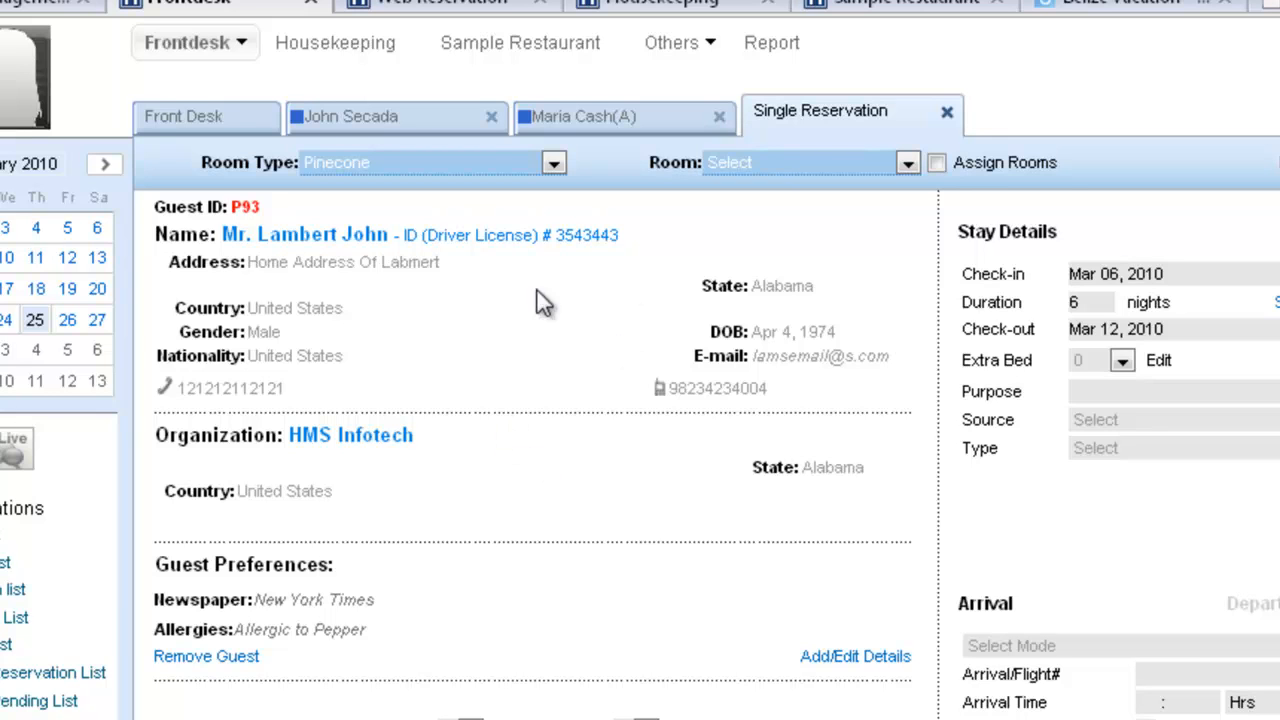
Open the main guest's details, review the allergies, general, newspaper and meal preferences, and save the profile
left_click(834, 660)
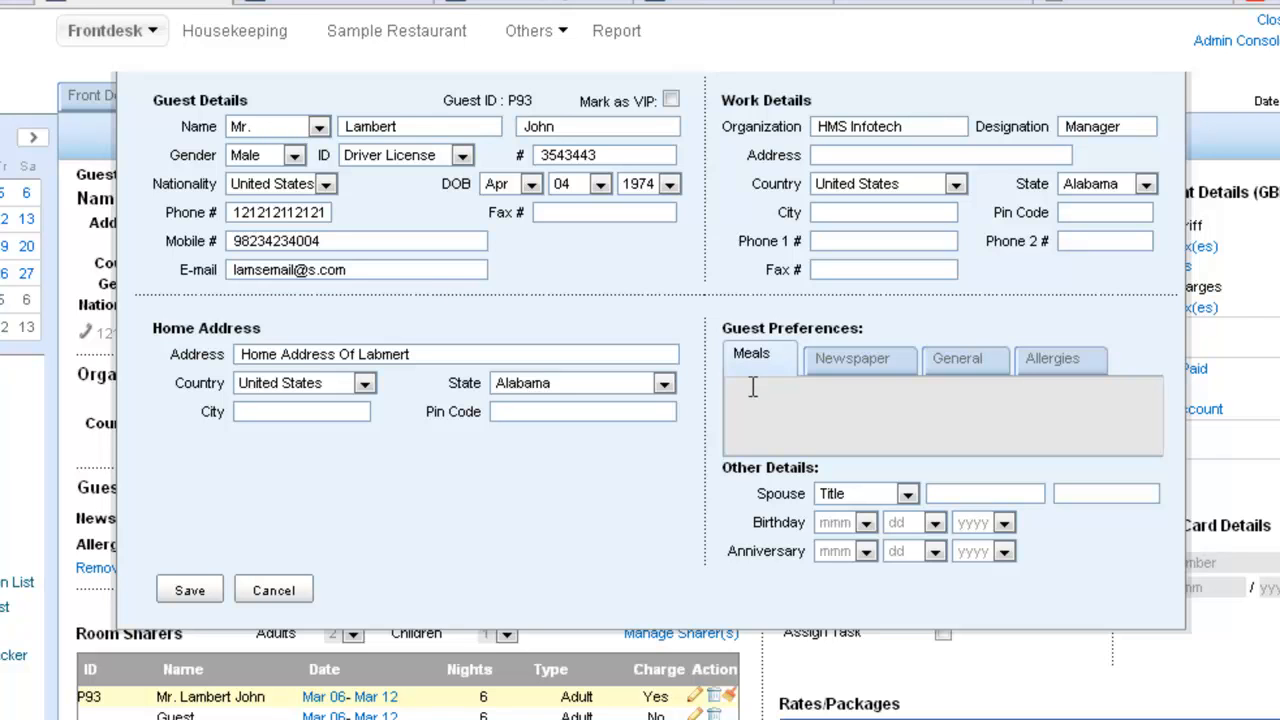
left_click(1062, 372)
left_click(962, 372)
left_click(855, 370)
left_click(748, 362)
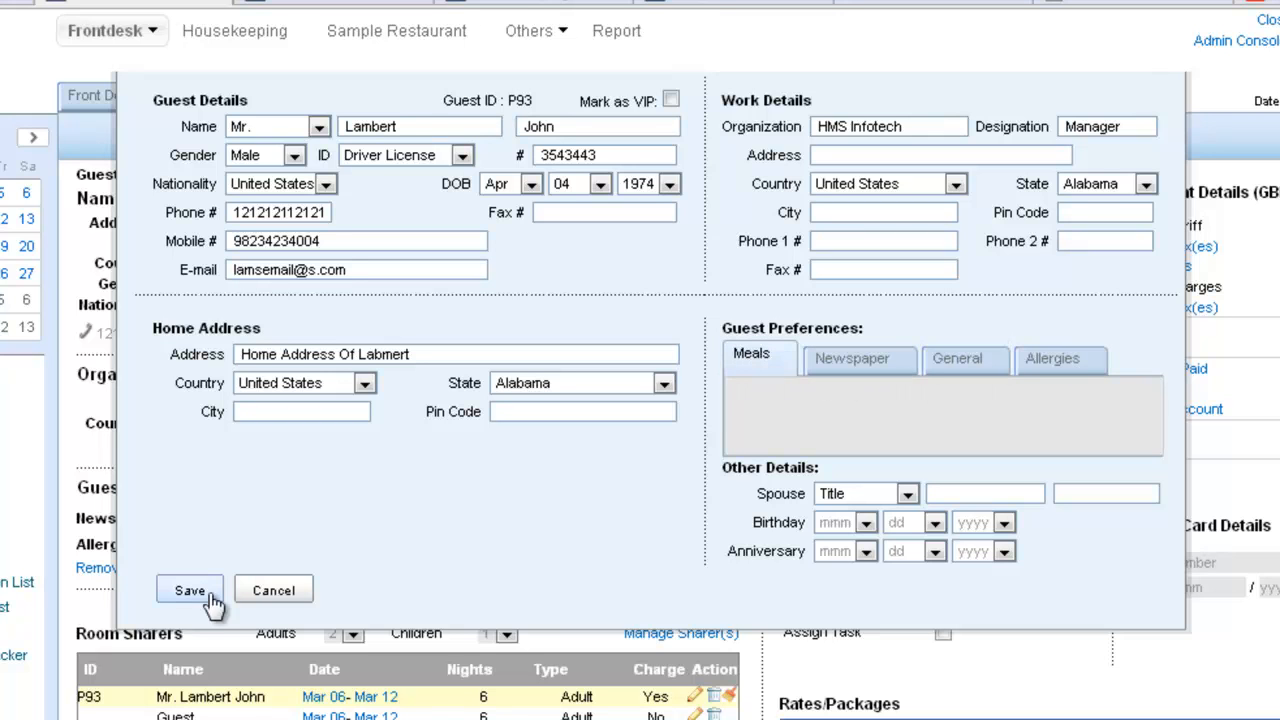
left_click(210, 594)
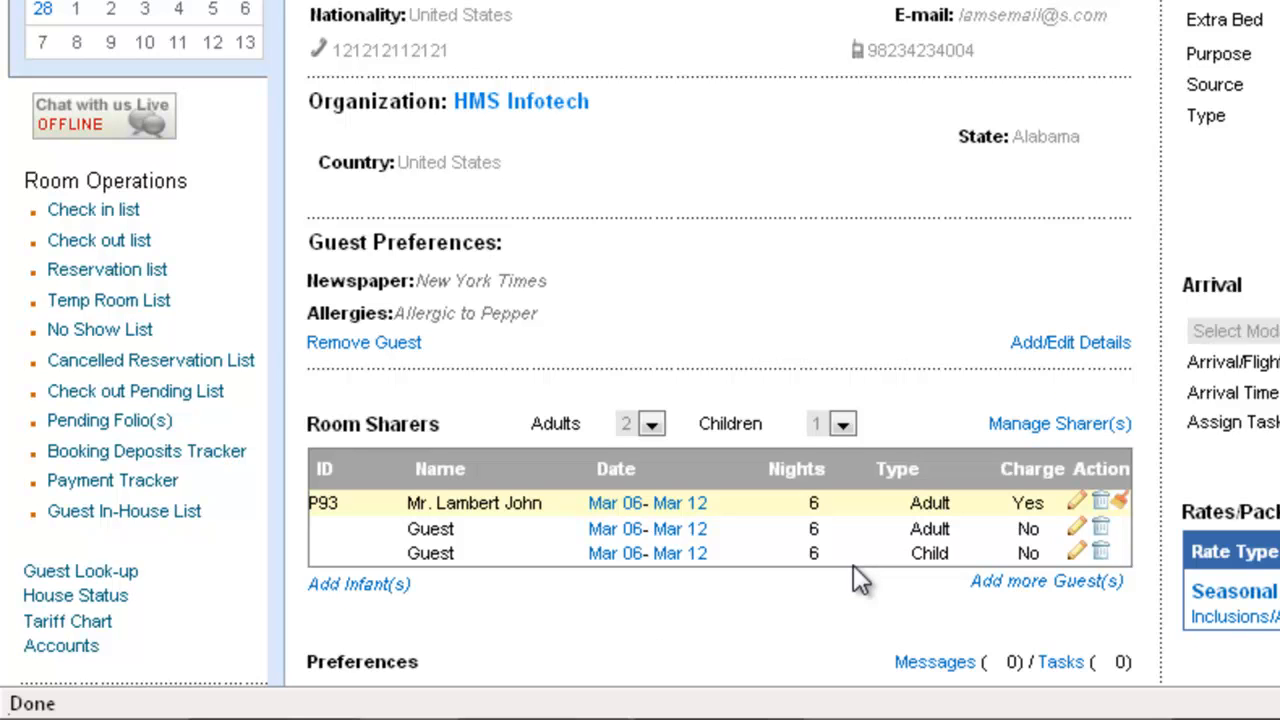
Fill the second room sharer from the second guest match for a partial first name, enable Share Charge for them, and save the sharers
scroll(853, 565, "down", 3)
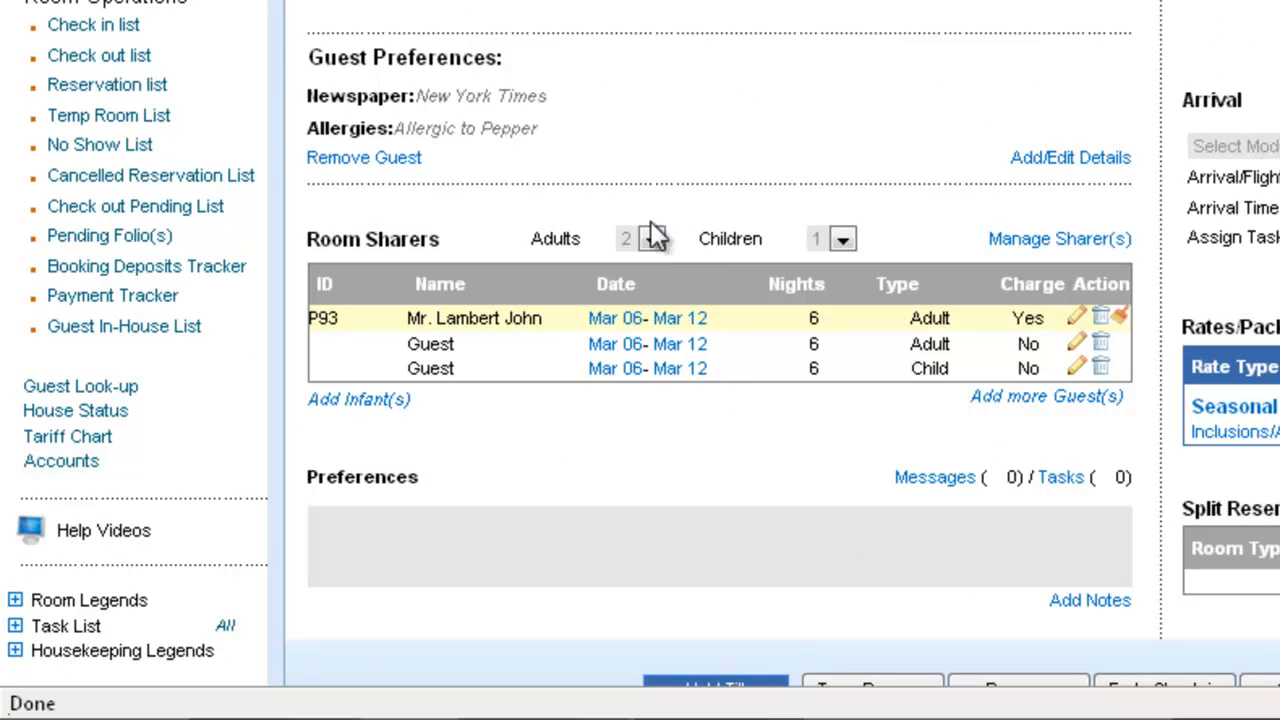
left_click(1033, 243)
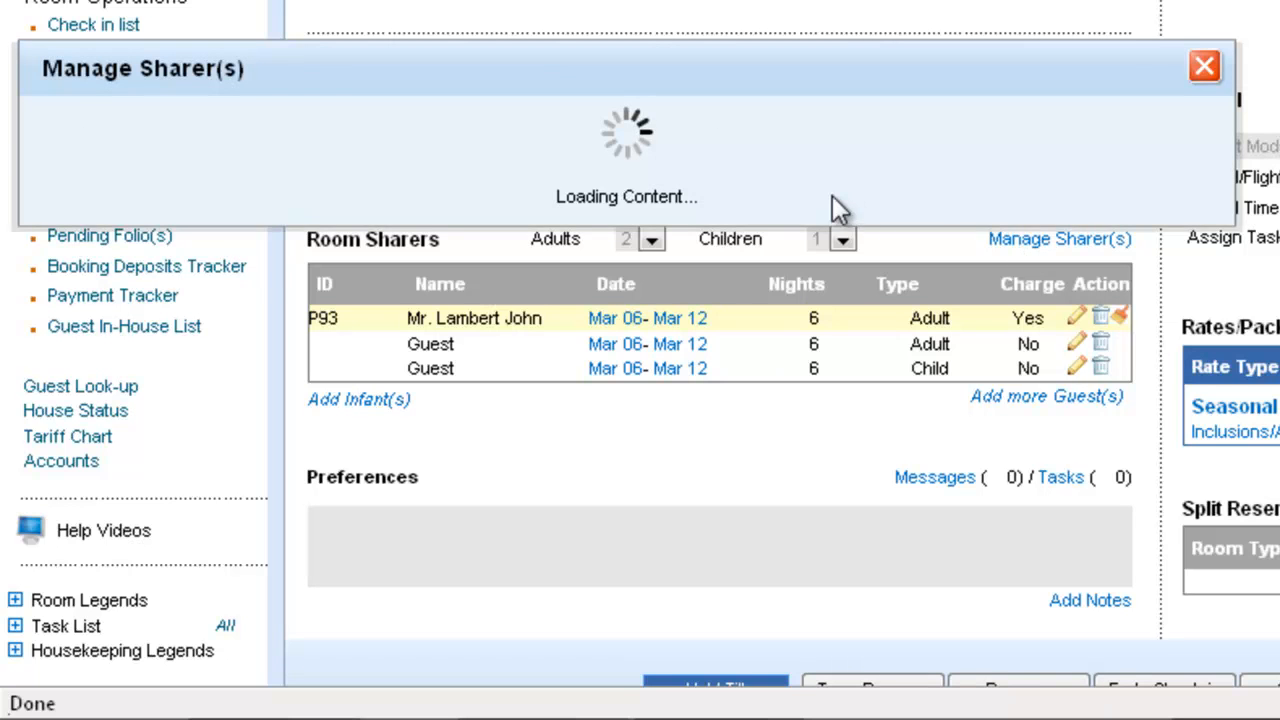
left_click(266, 216)
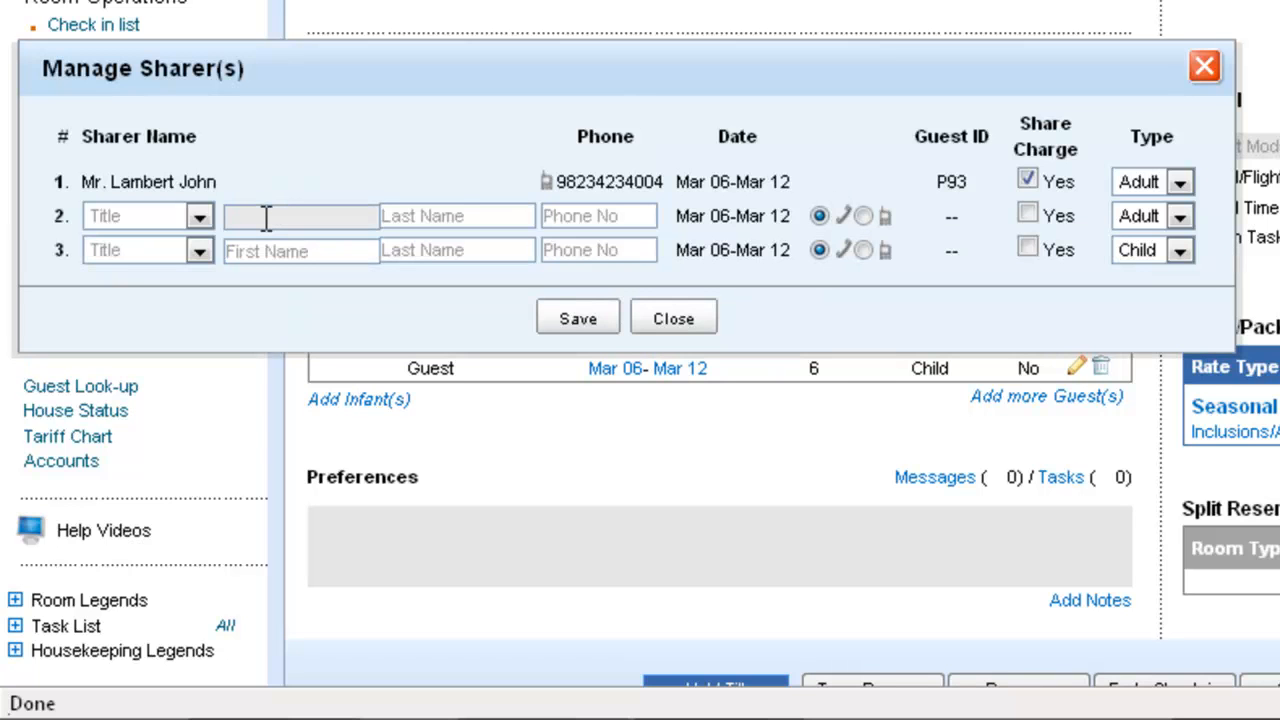
type("mic")
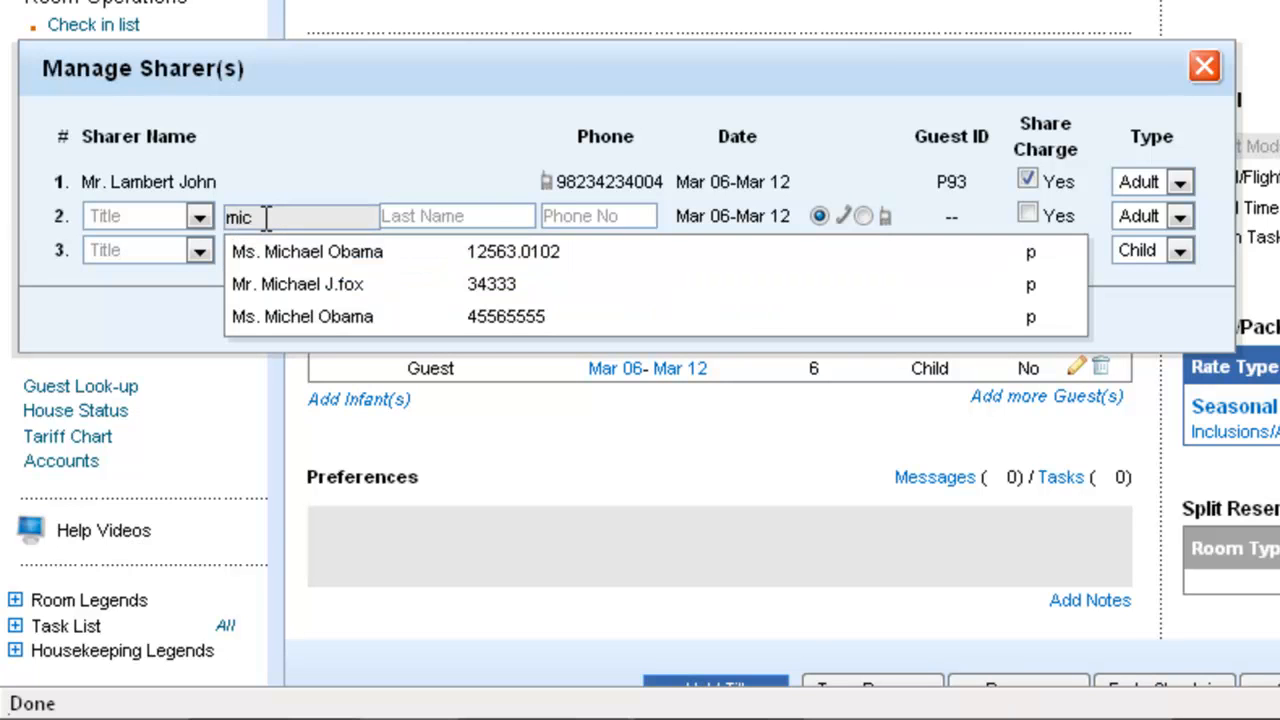
key("Down")
key("Down")
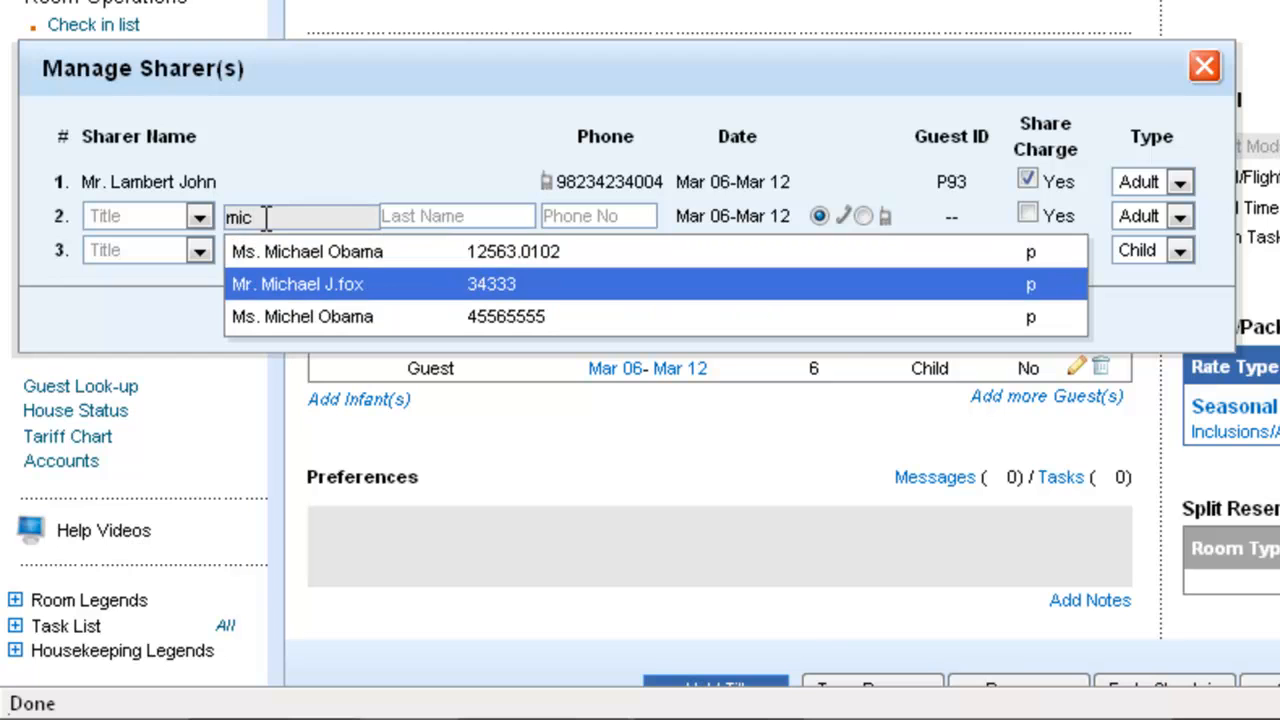
key("Return")
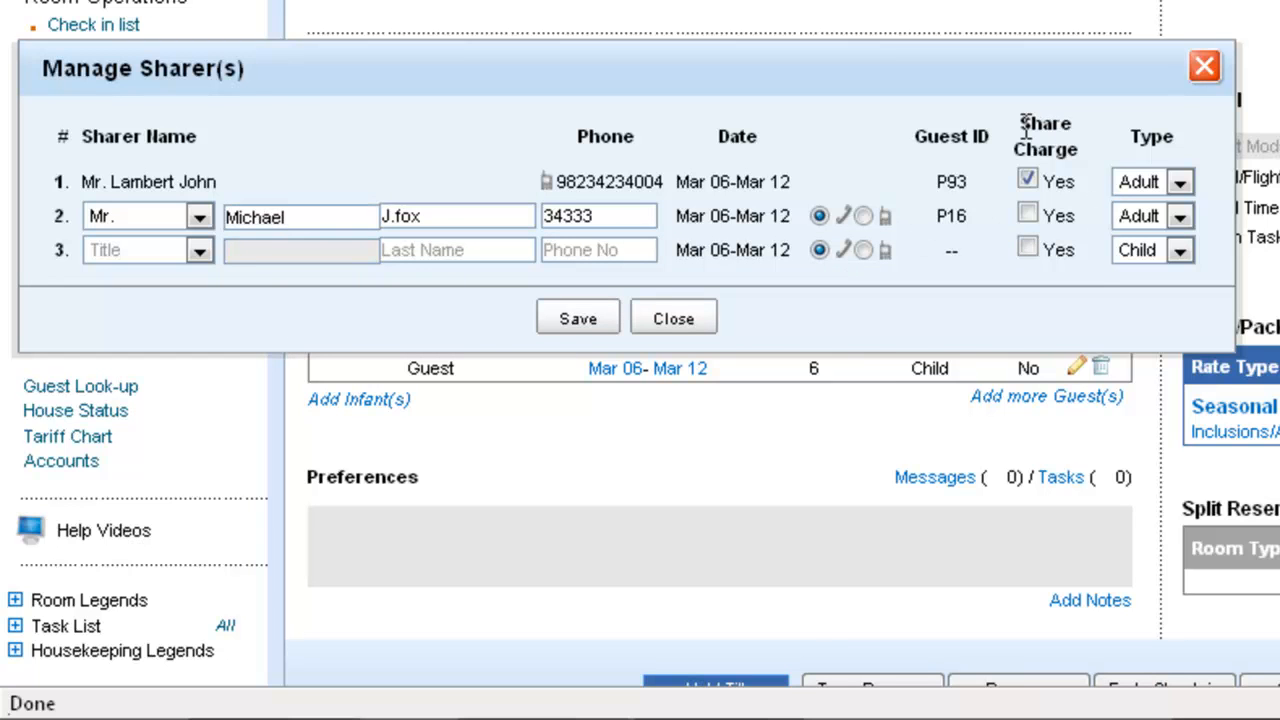
left_click(1027, 213)
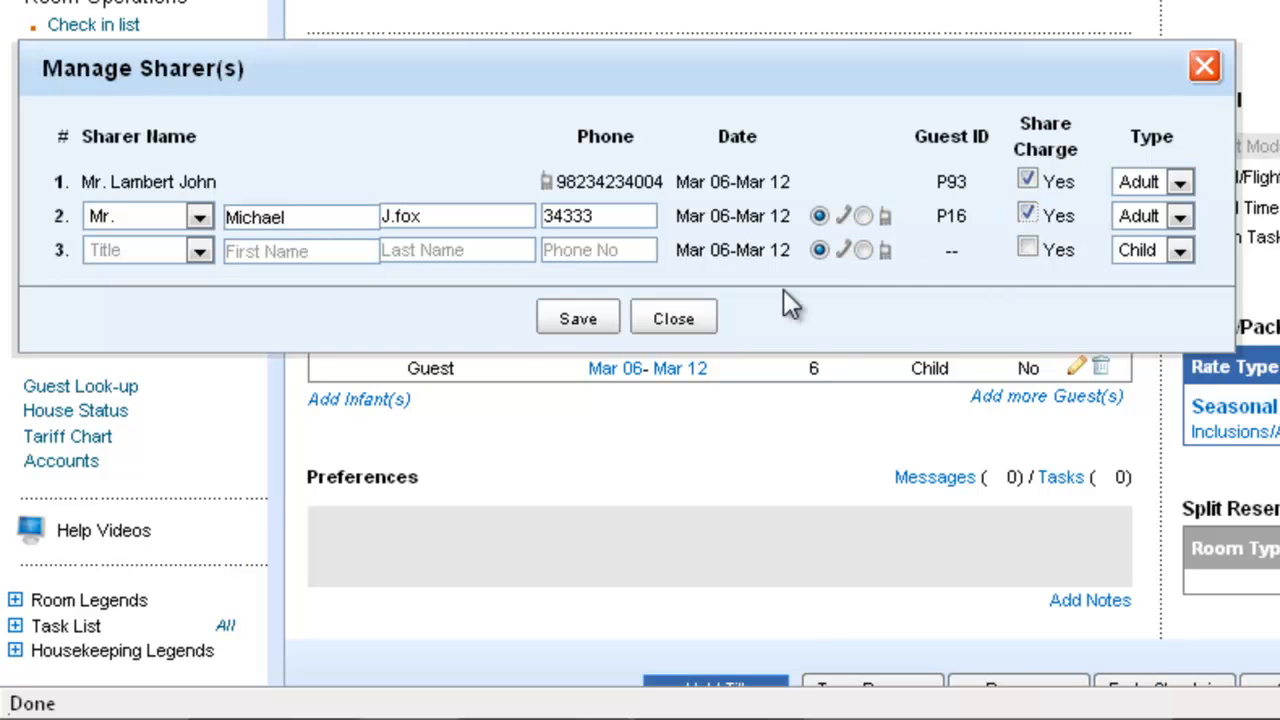
left_click(580, 320)
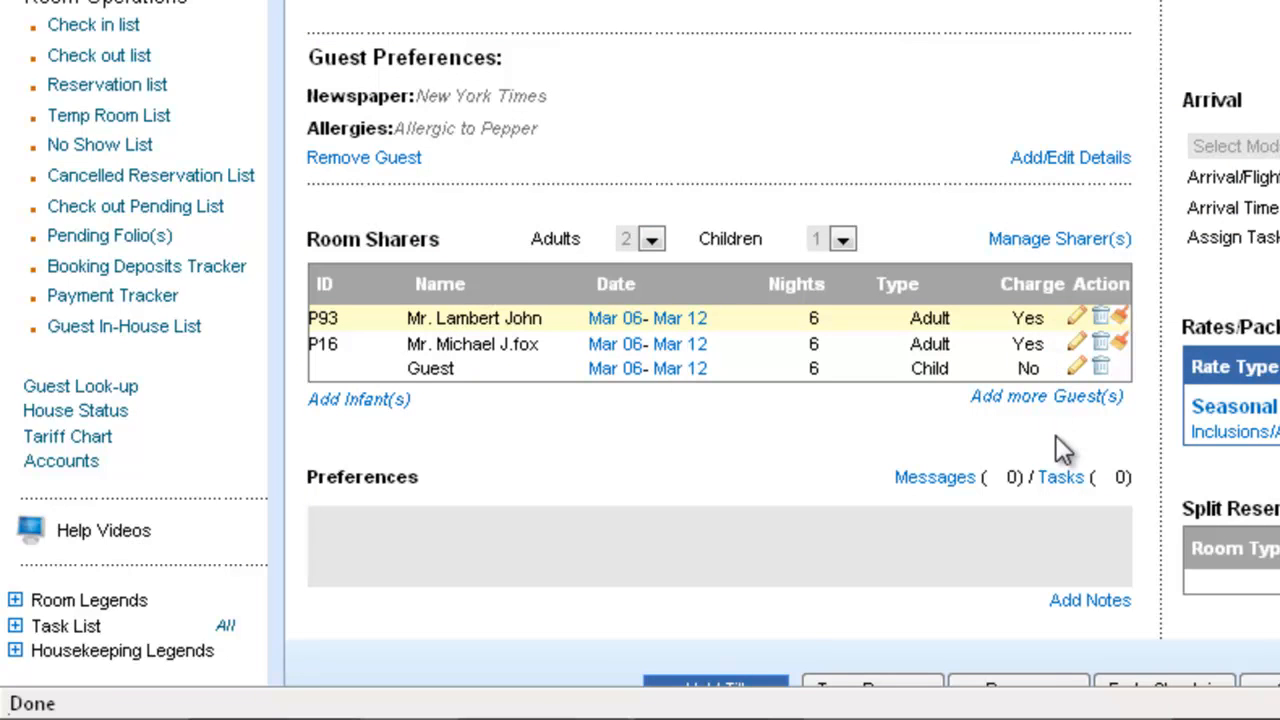
Set the second sharer's departure date to Mar 09
left_click(684, 352)
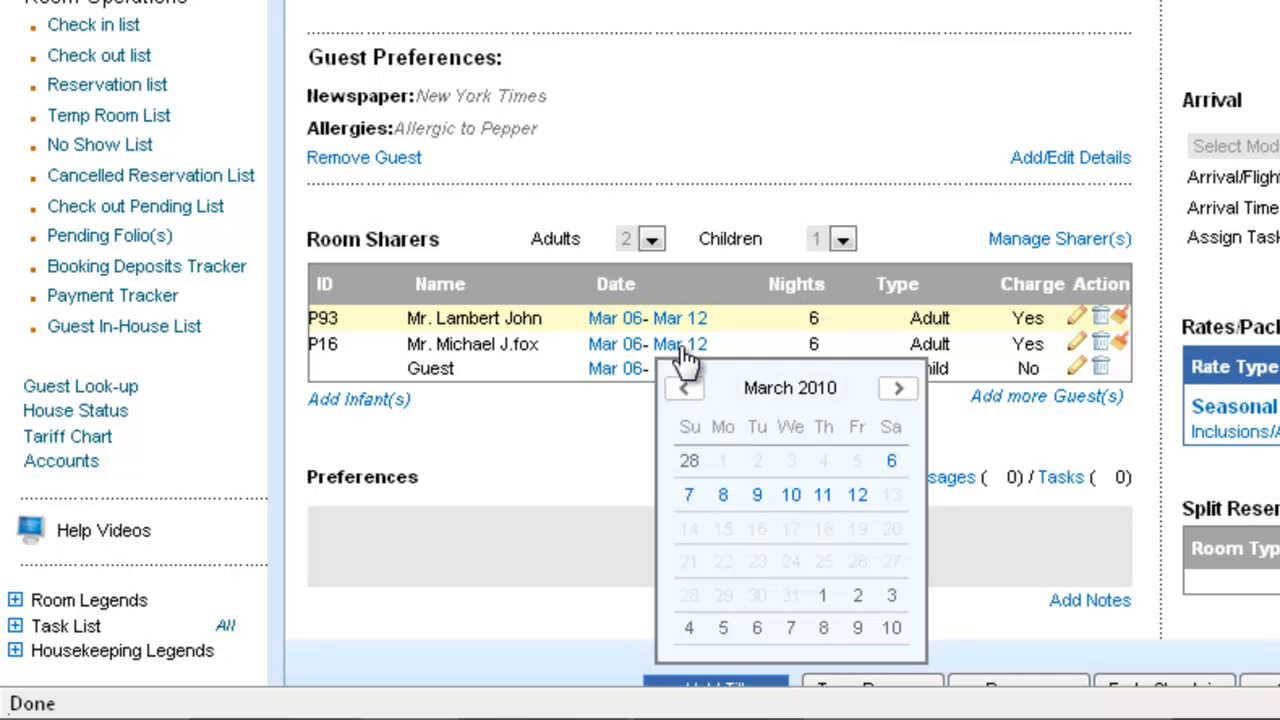
left_click(757, 495)
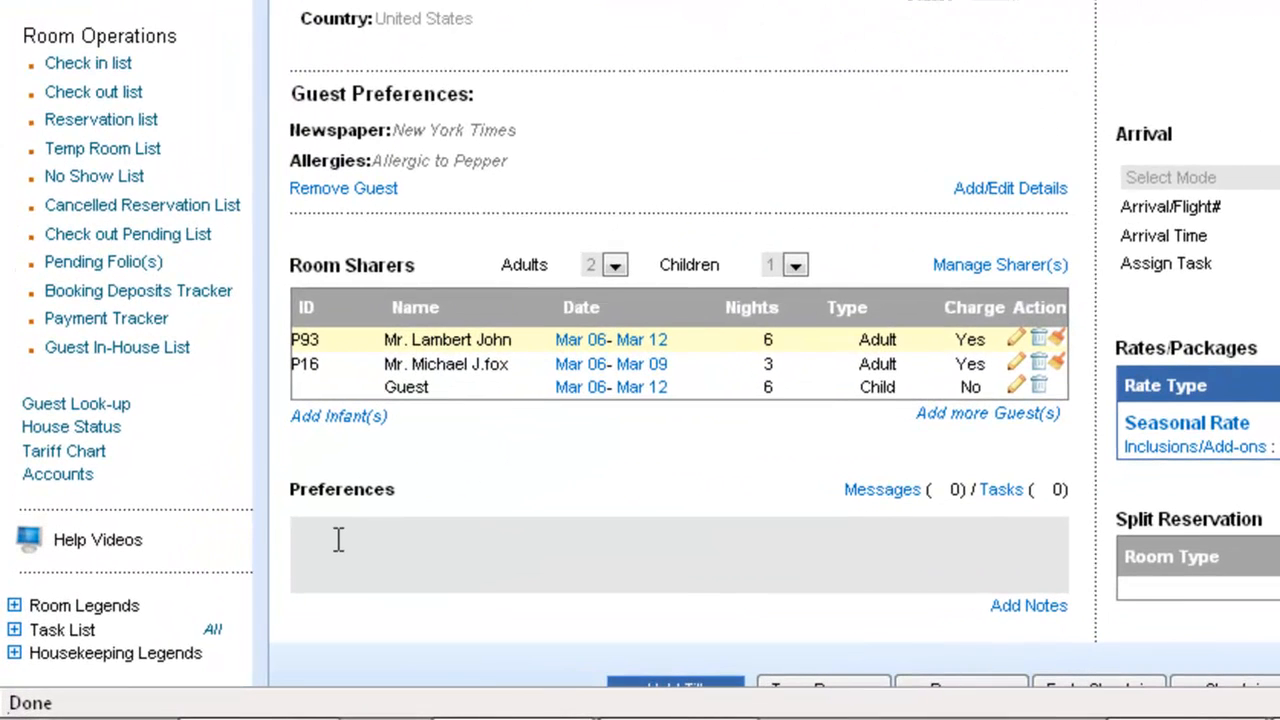
Add a reservation note titled Meal preferences with the description "Strictly Vegan" and save it
left_click(339, 540)
scroll(339, 540, "down", 3)
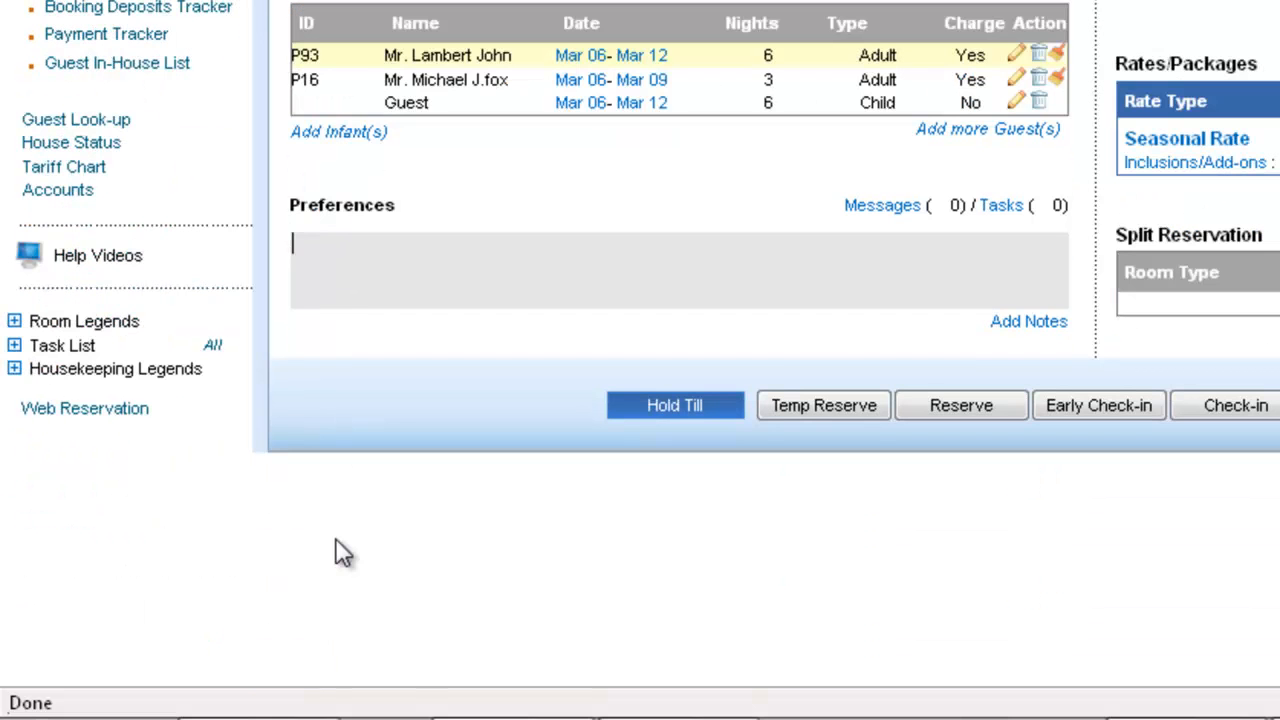
left_click(1035, 325)
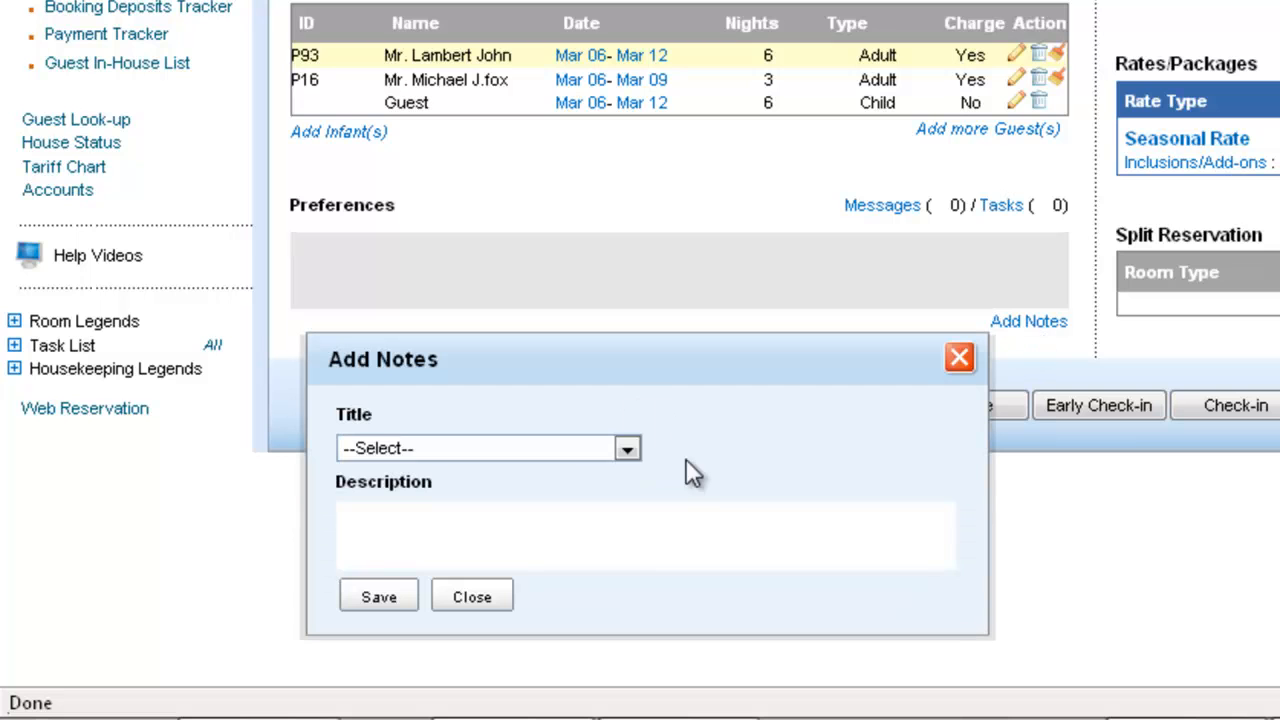
left_click(620, 456)
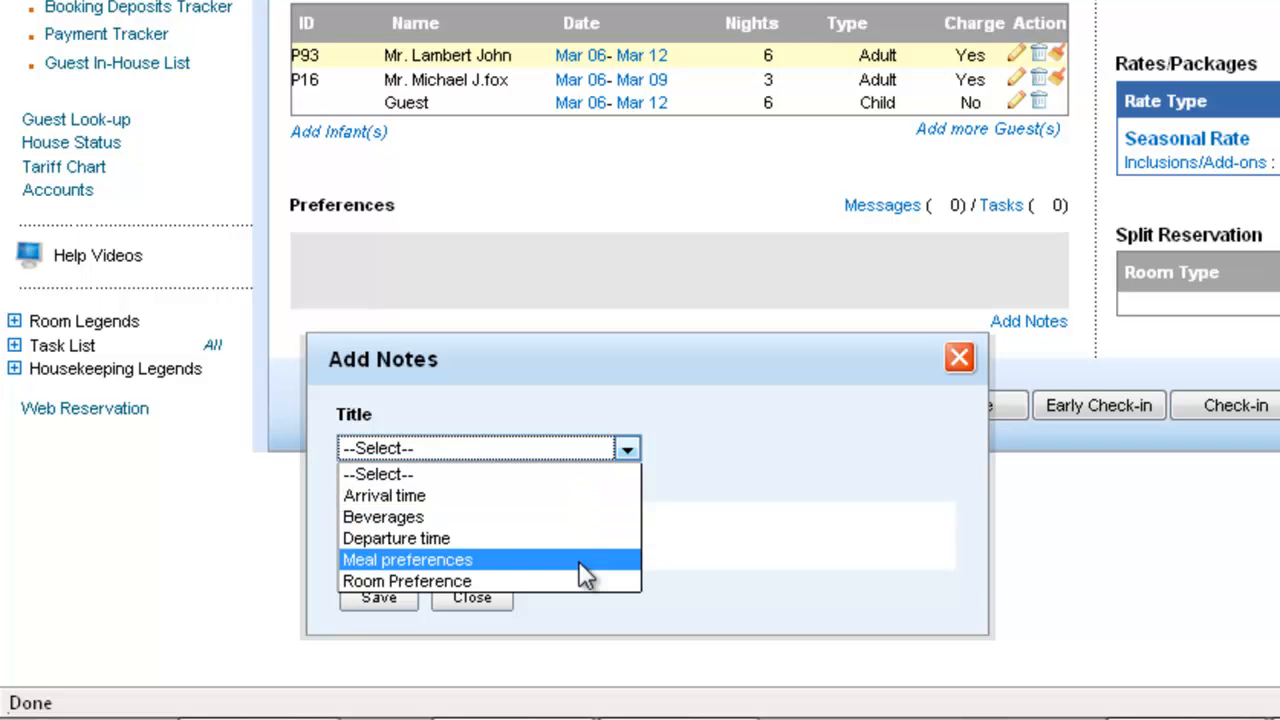
left_click(748, 535)
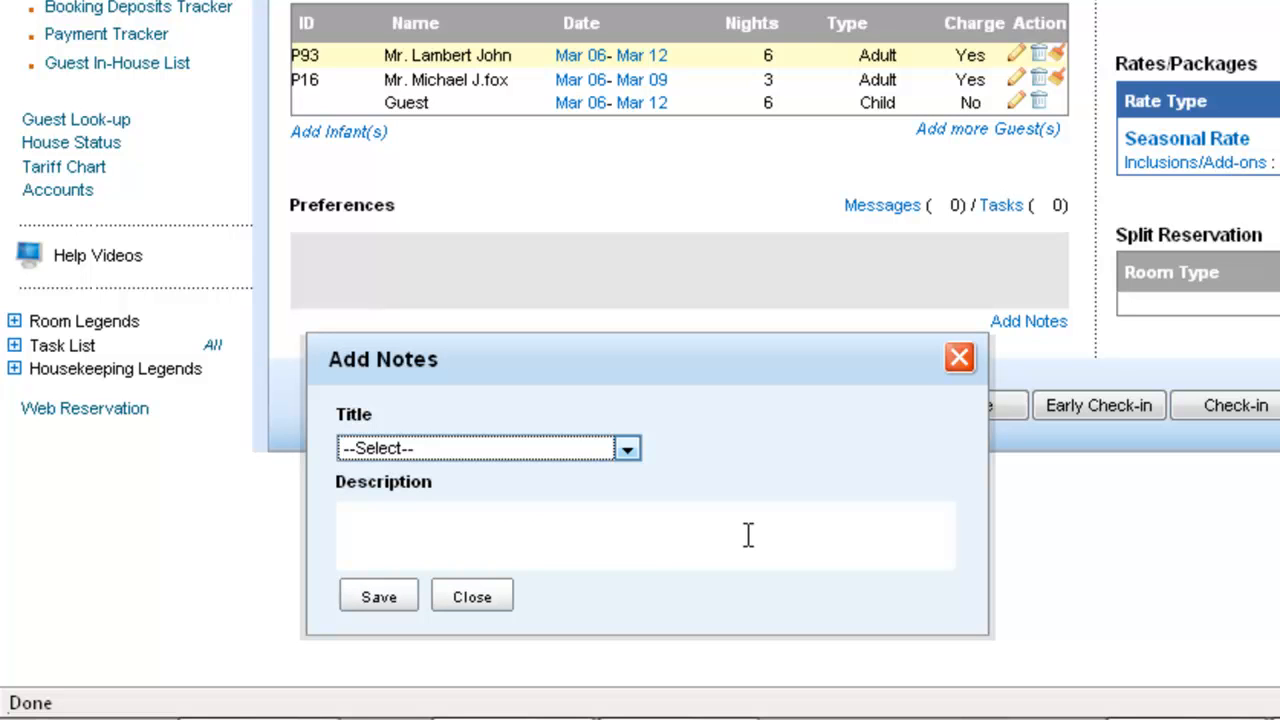
left_click(626, 452)
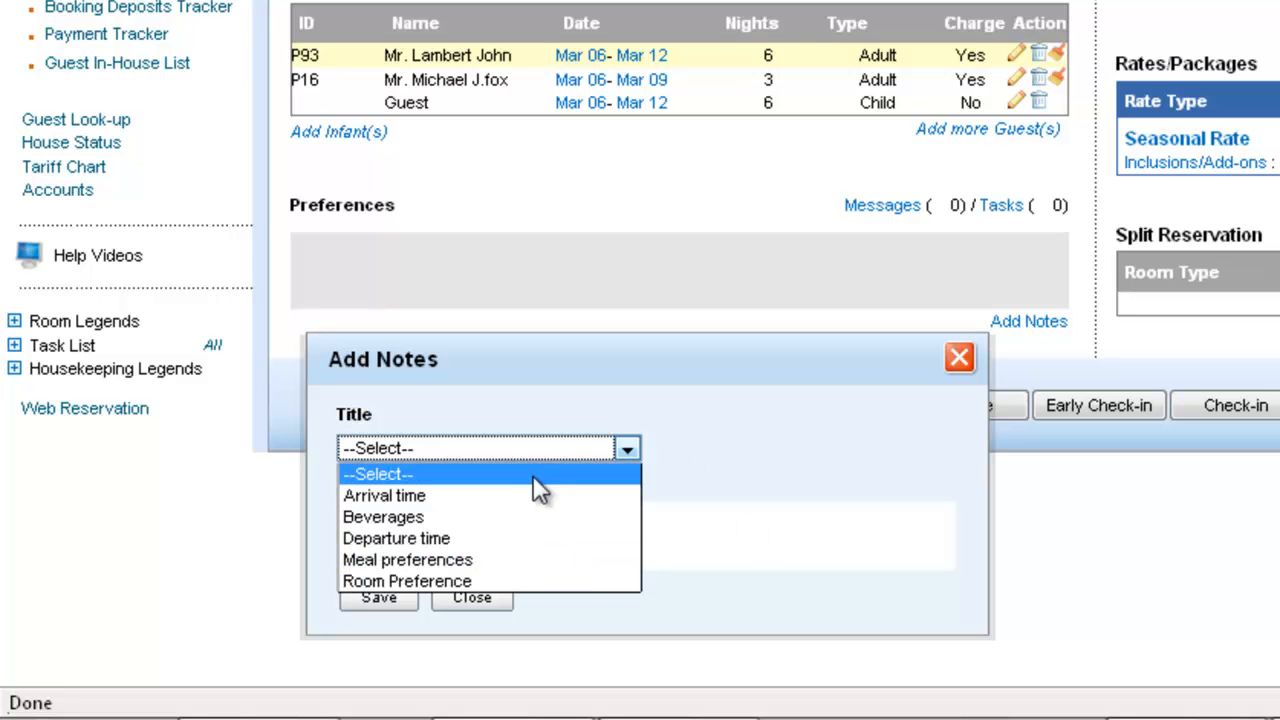
left_click(508, 563)
left_click(623, 451)
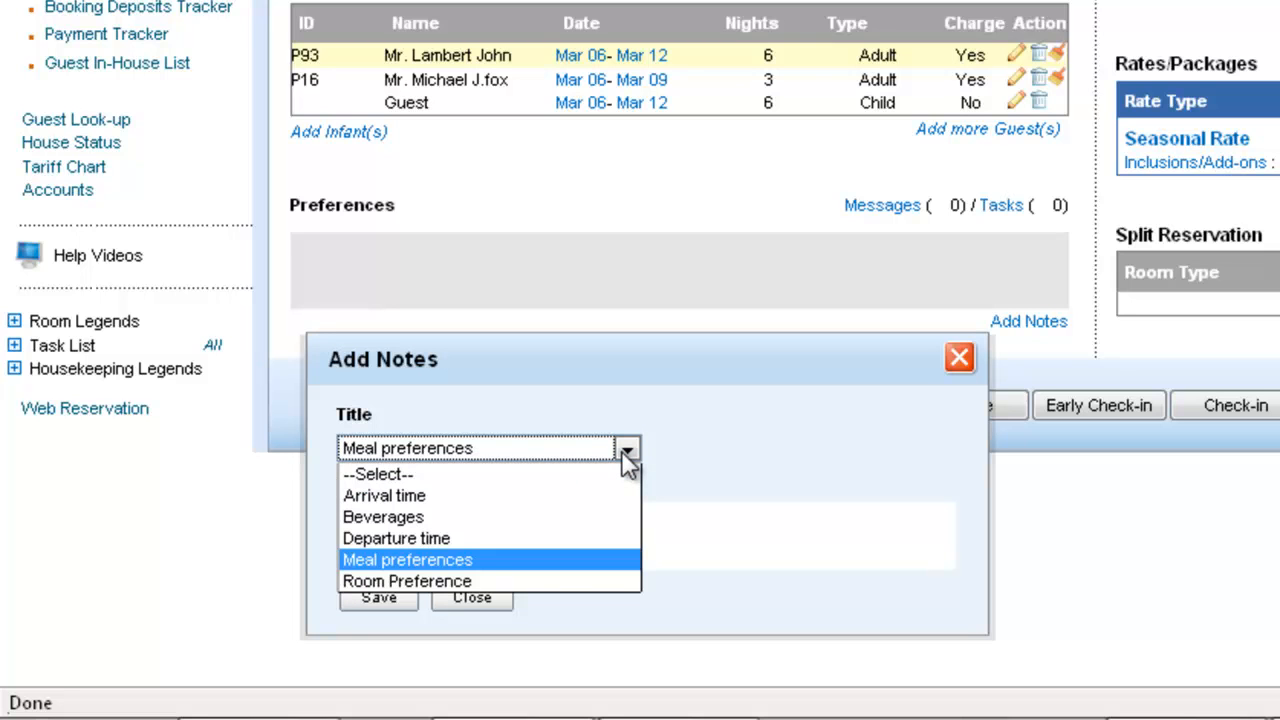
left_click(627, 451)
left_click(396, 515)
type("Strictly Vegan")
left_click(398, 600)
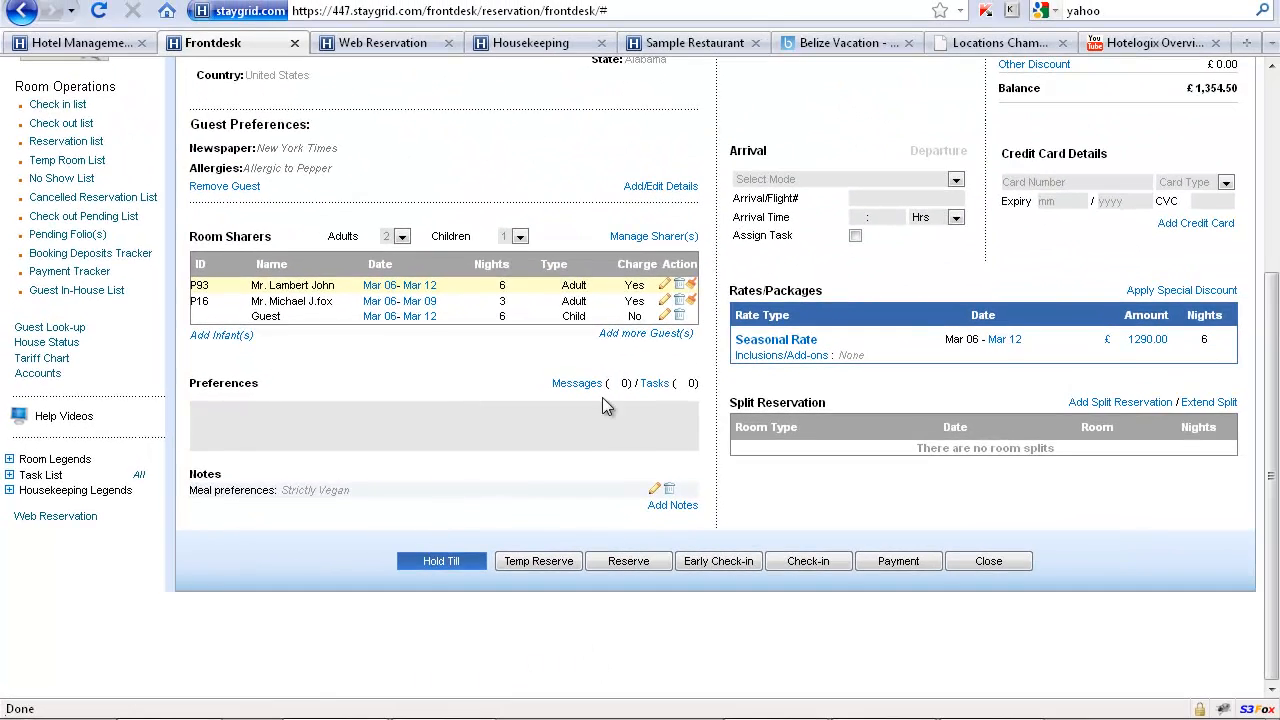
Check the available extra bed options in the stay details
scroll(603, 399, "up", 8)
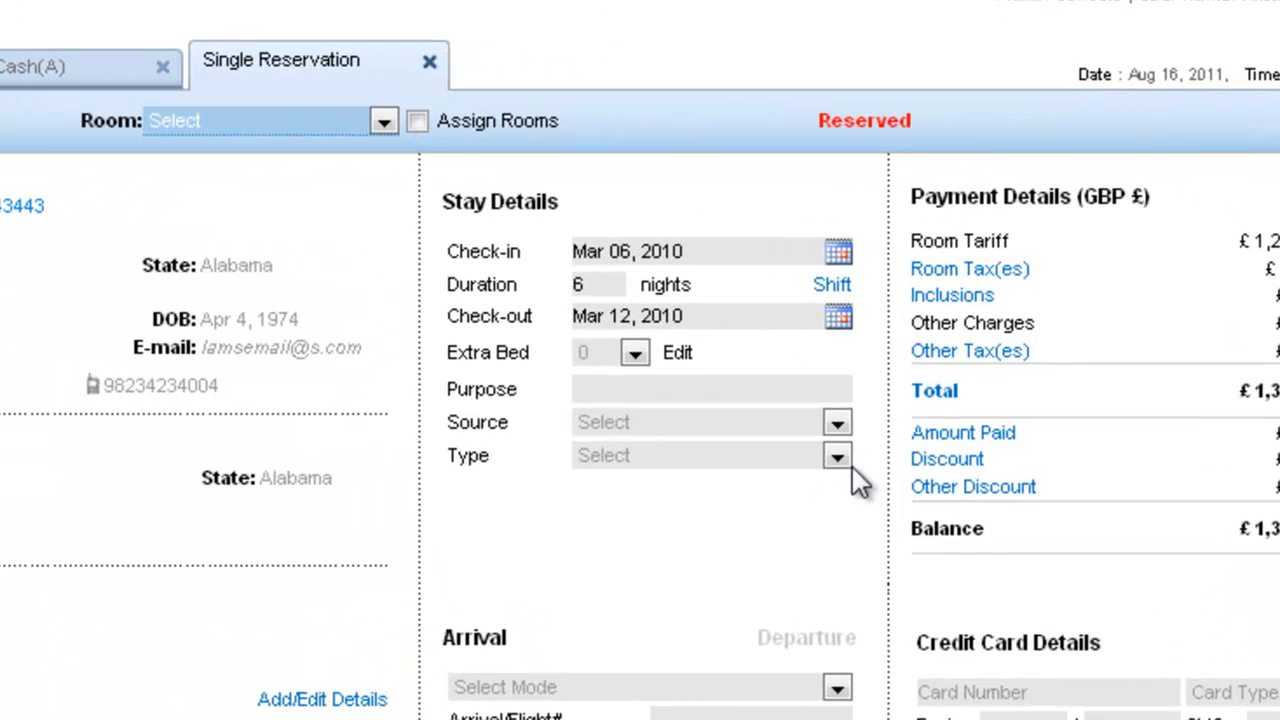
left_click(634, 353)
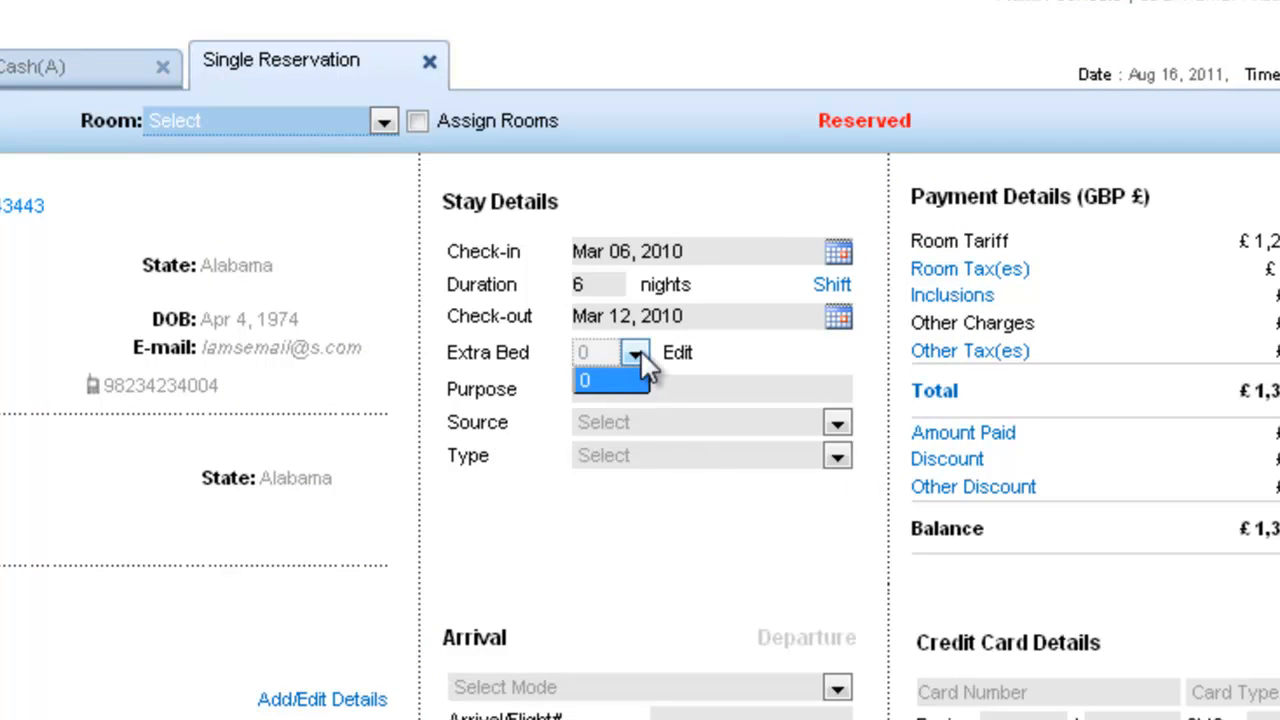
left_click(640, 352)
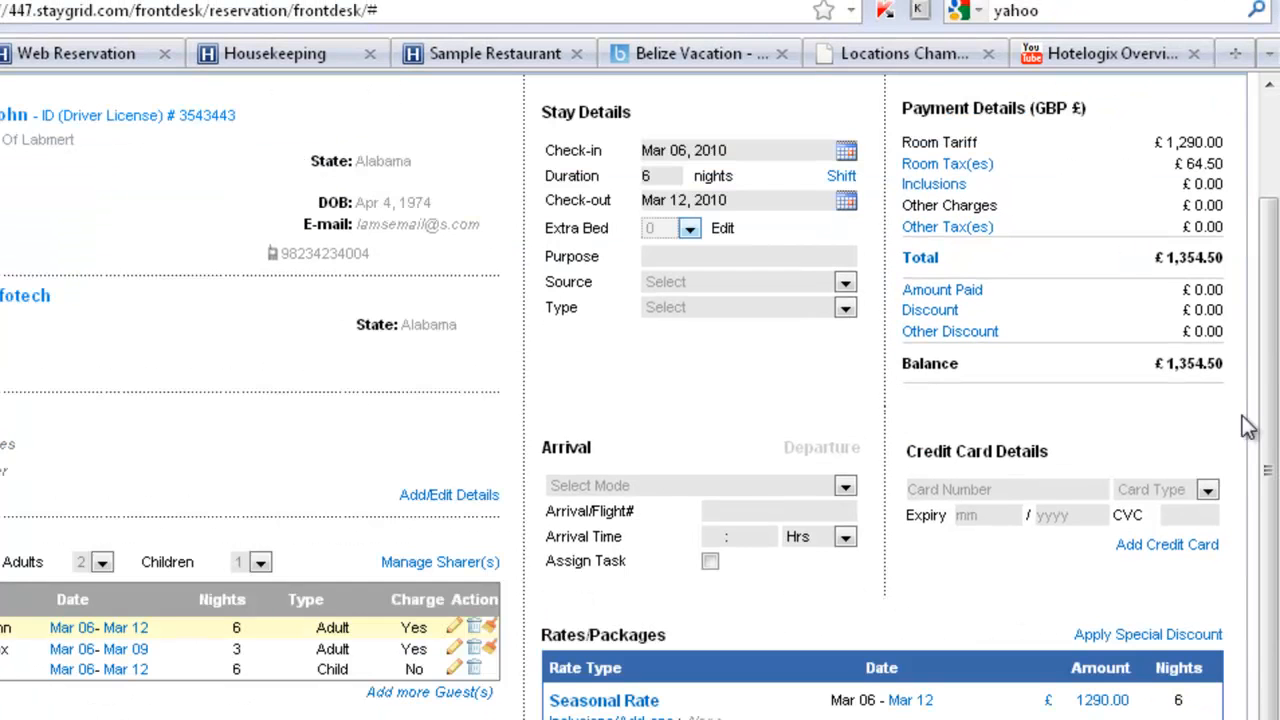
Open the room tax breakdown from the payment details
scroll(1130, 290, "up", 3)
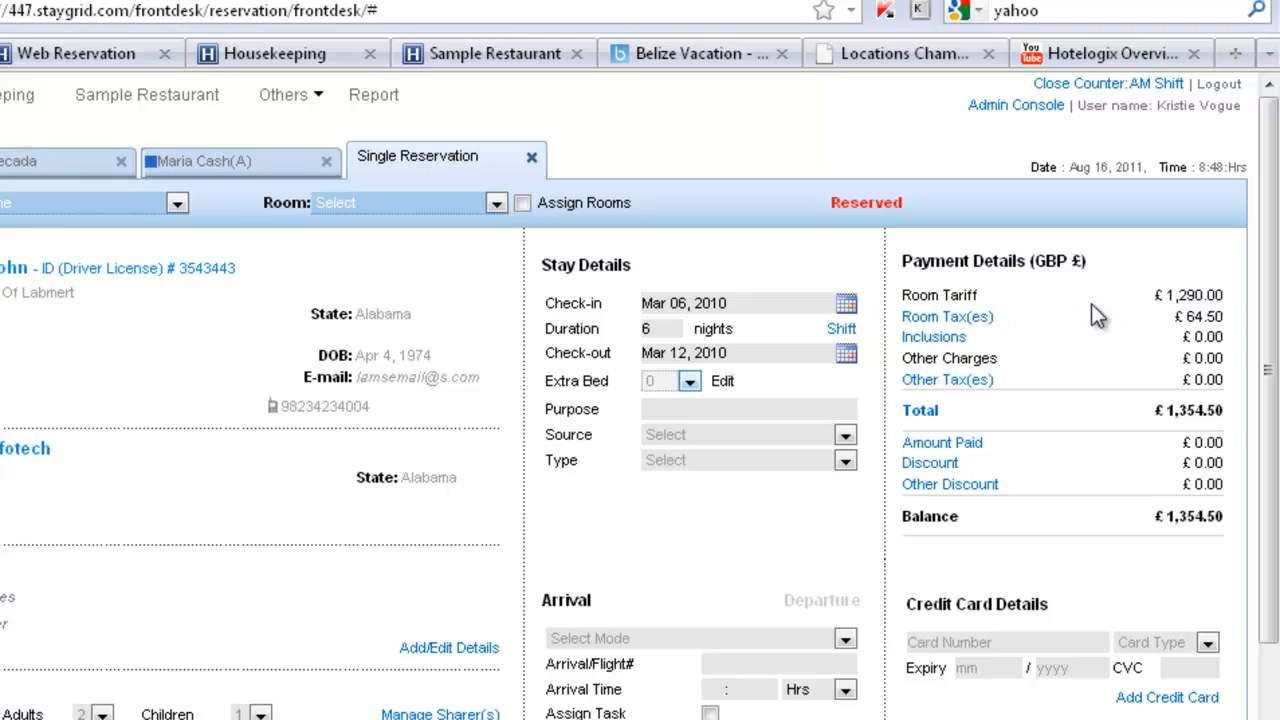
left_click_drag(1227, 316, 1176, 316)
left_click(1176, 316)
left_click(955, 317)
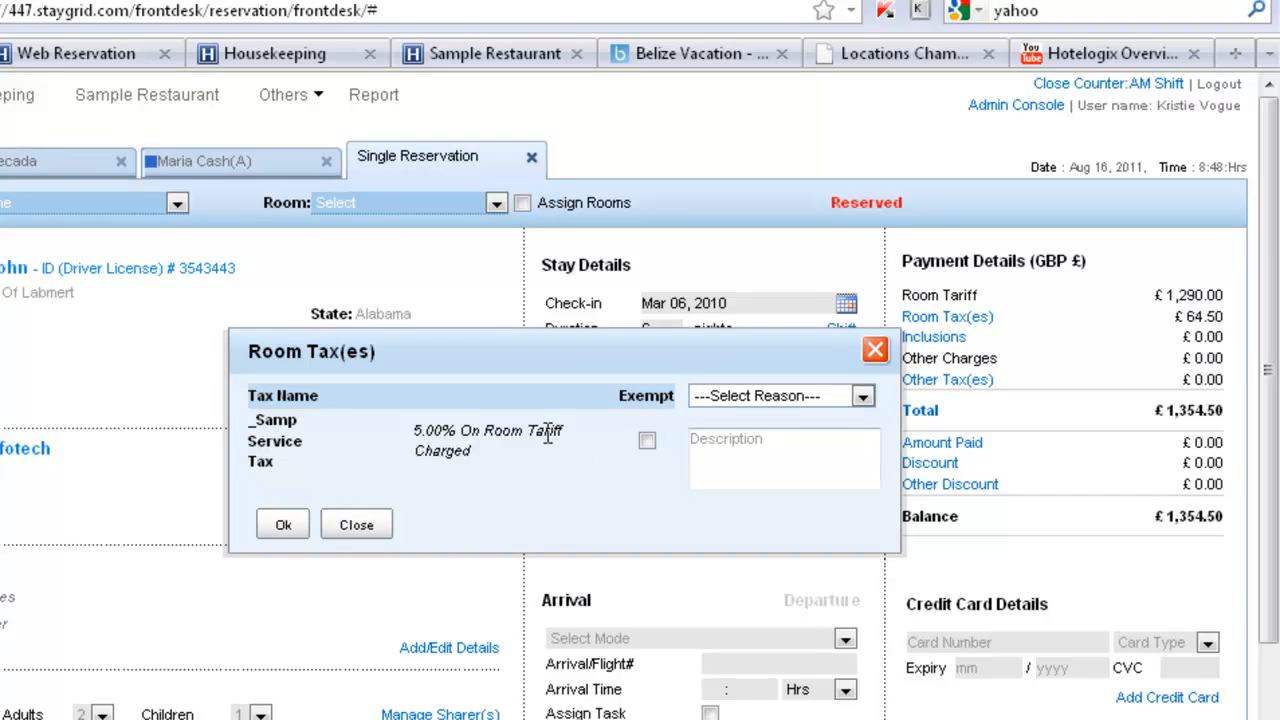
Exempt the reservation from the Samp Service Tax with the reason Military Personal
left_click(647, 441)
left_click(864, 396)
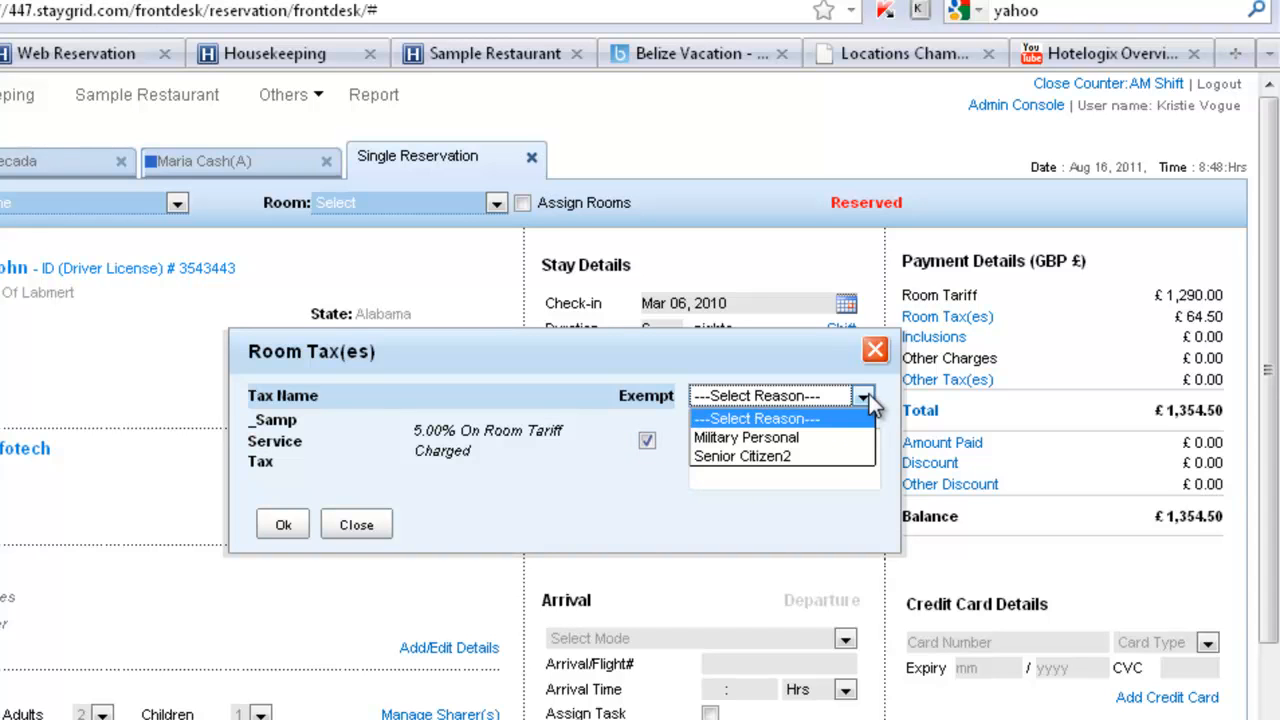
left_click(818, 440)
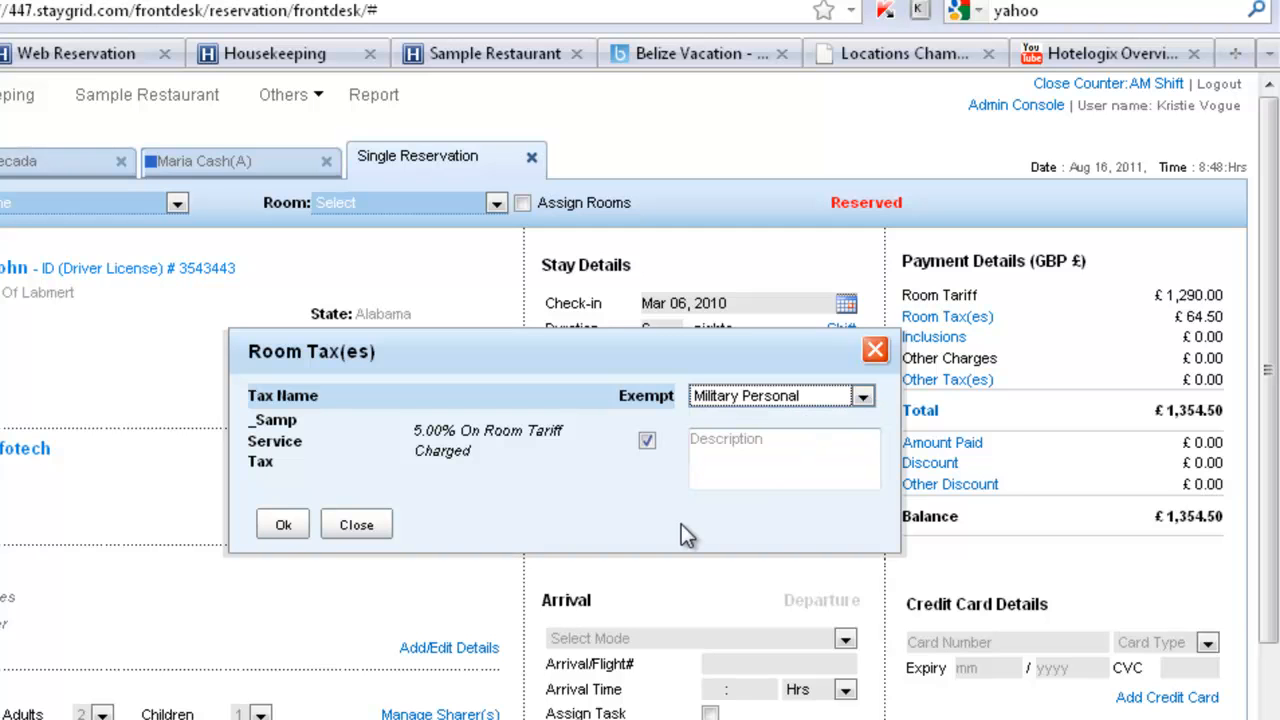
left_click(283, 527)
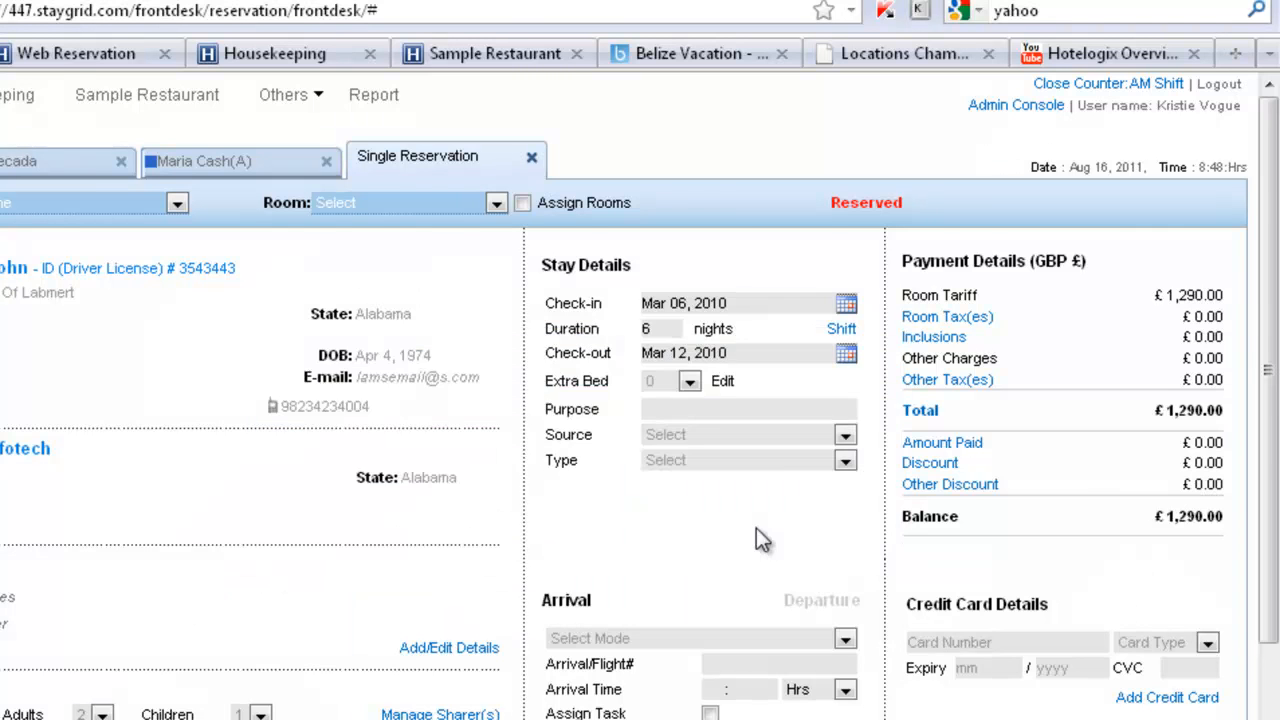
Change the stay's rate type to the Sample Bed Bfast (1N Prt) package and accept the possible removal of discounts
scroll(756, 528, "down", 3)
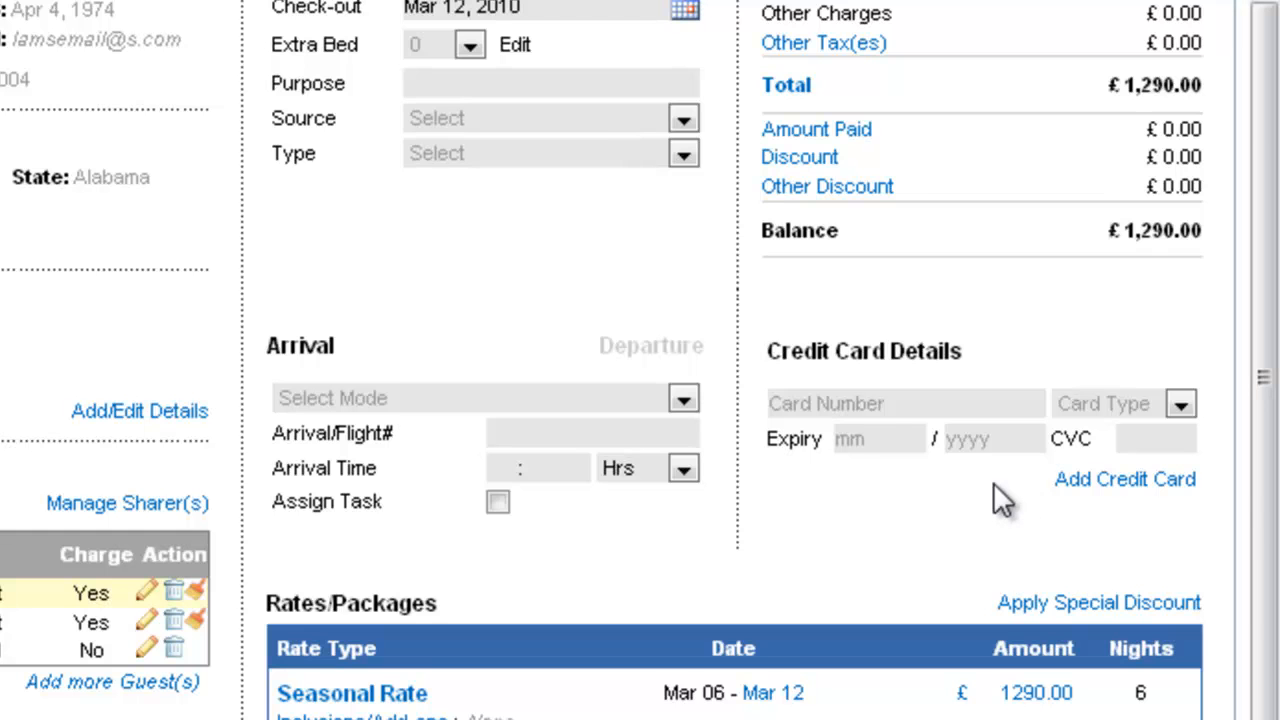
scroll(993, 482, "down", 4)
left_click_drag(260, 392, 523, 399)
left_click(523, 400)
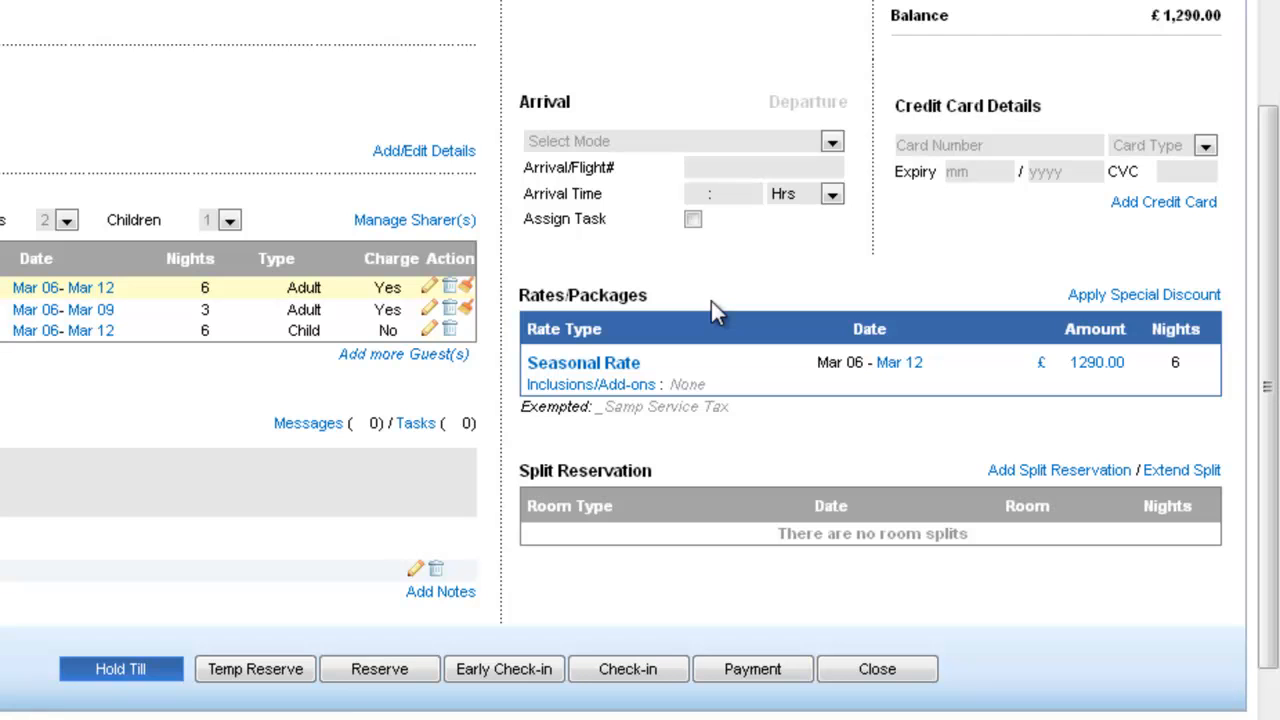
left_click(607, 357)
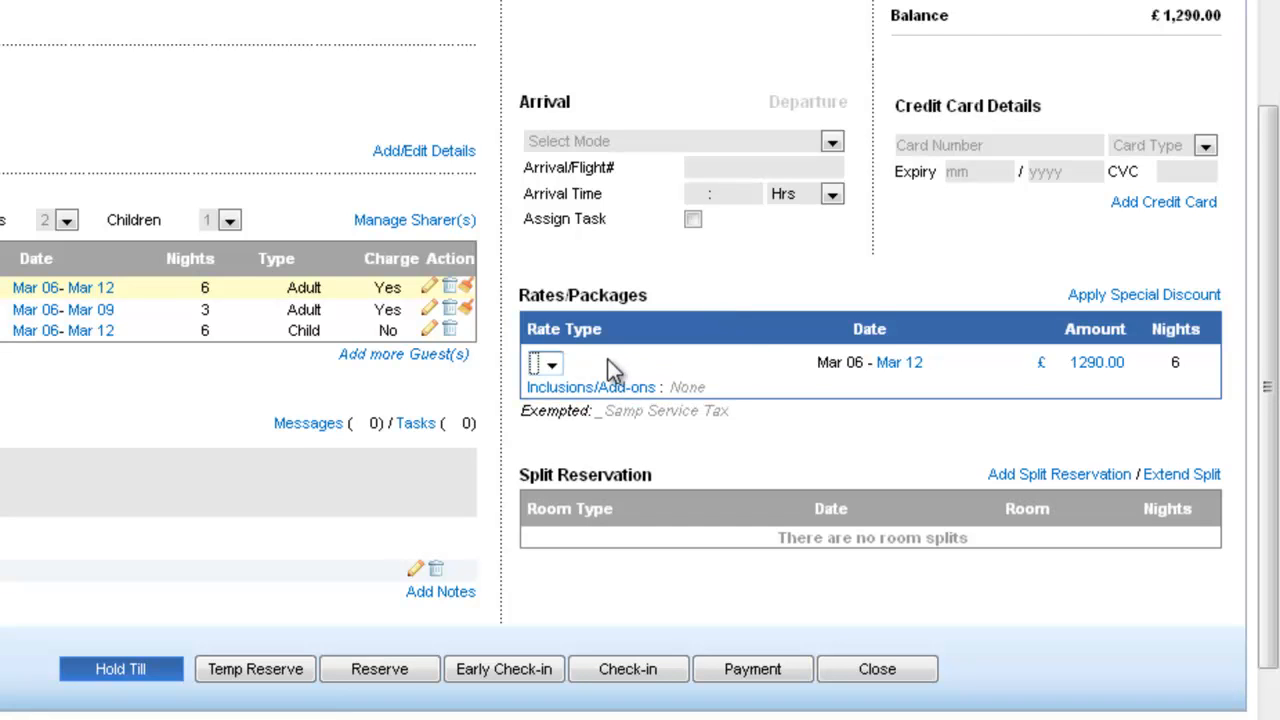
left_click(632, 366)
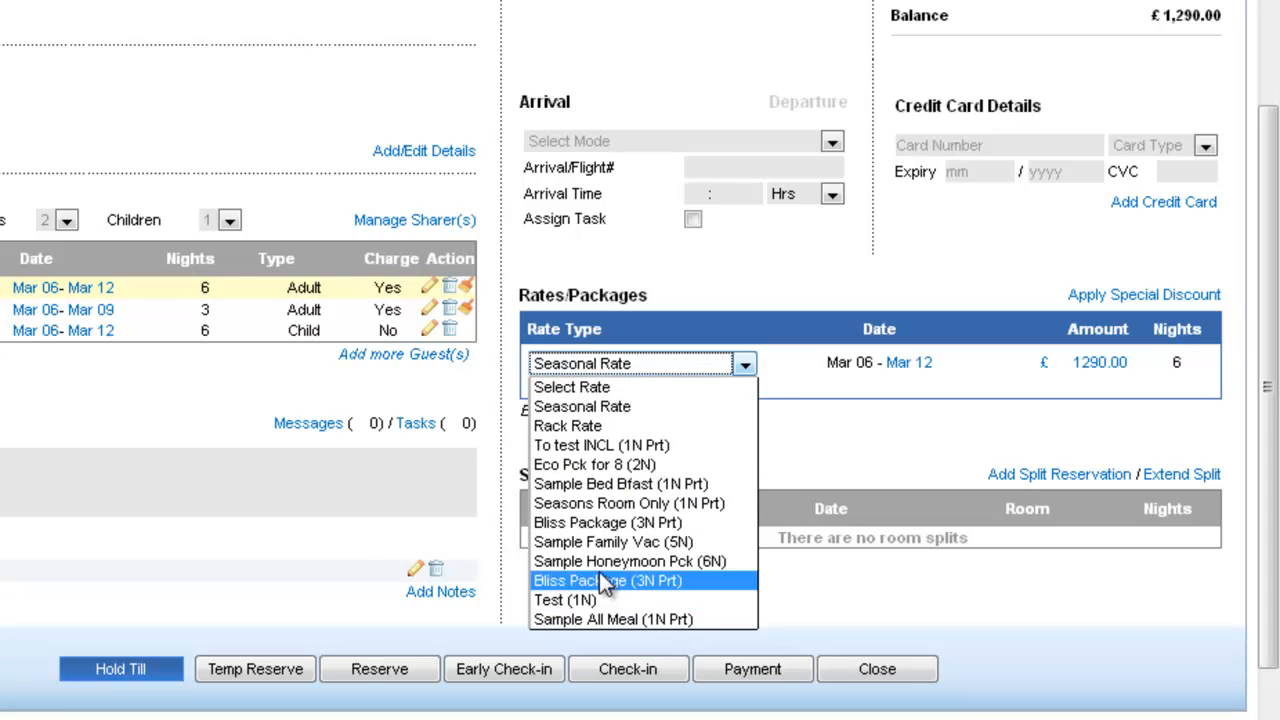
left_click(622, 484)
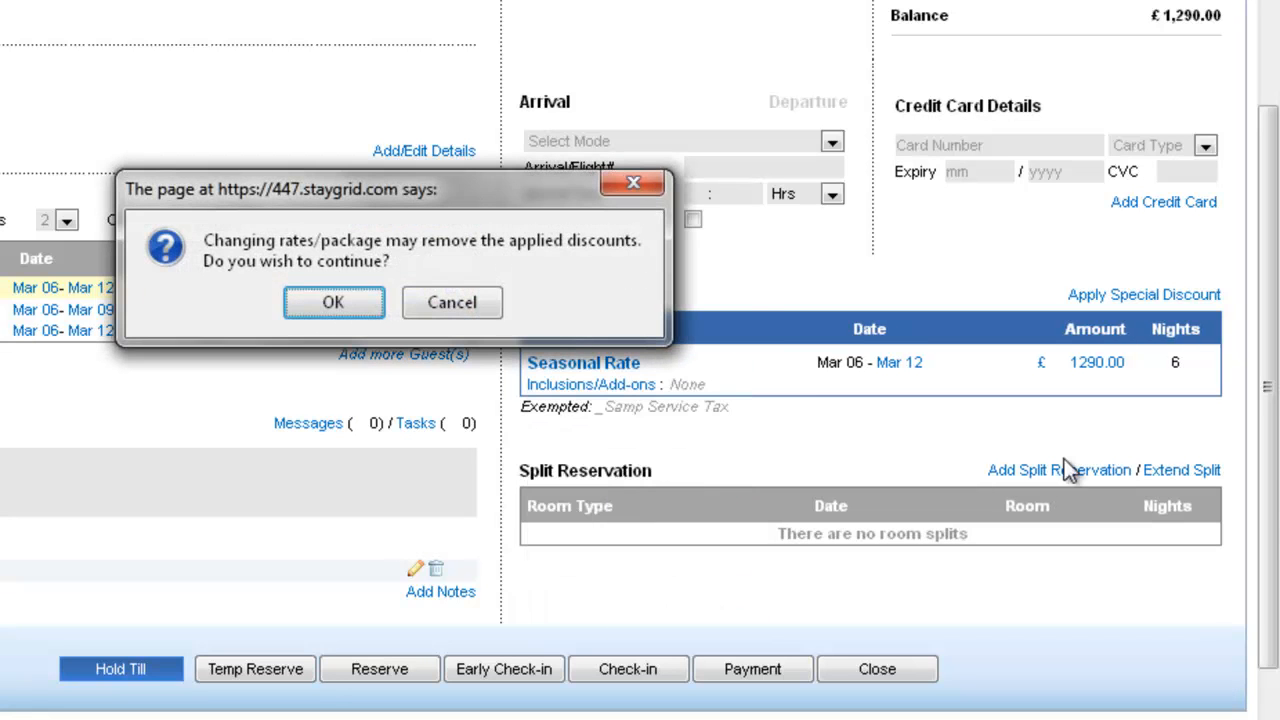
left_click(326, 303)
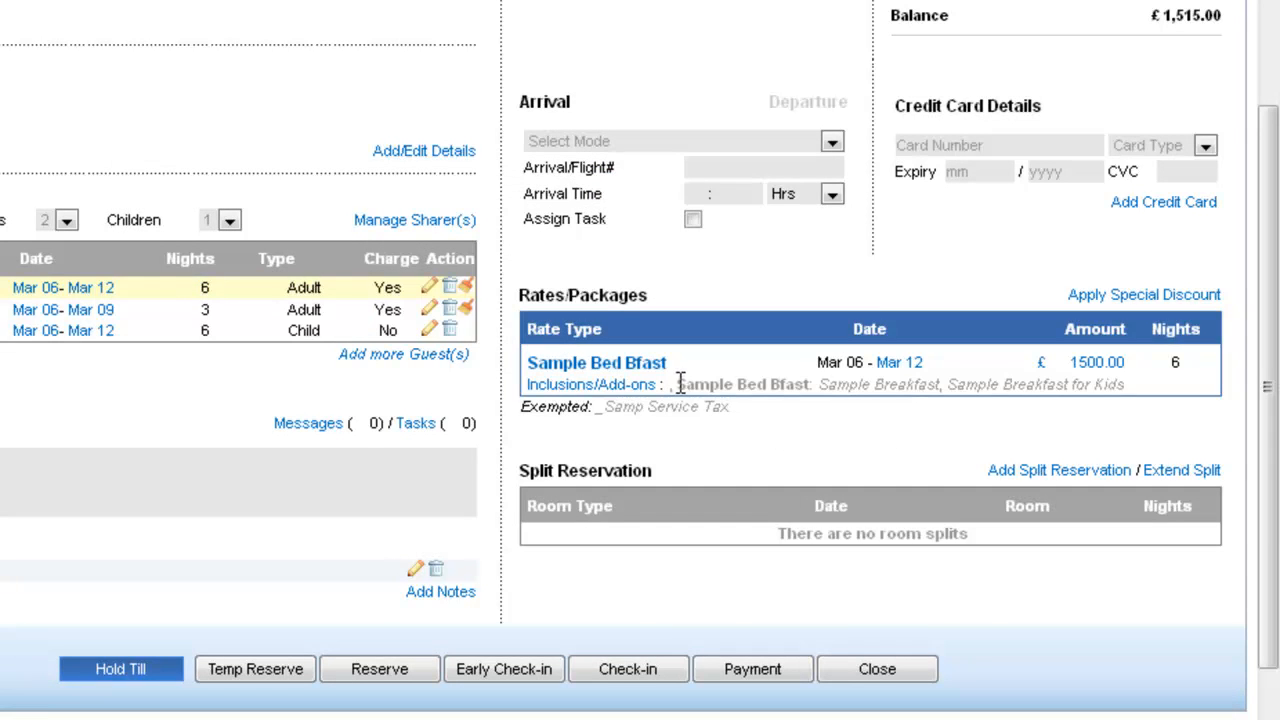
Add the Sample Half day Sight add-on to the Sample Bed Bfast package
left_click_drag(674, 384, 1130, 386)
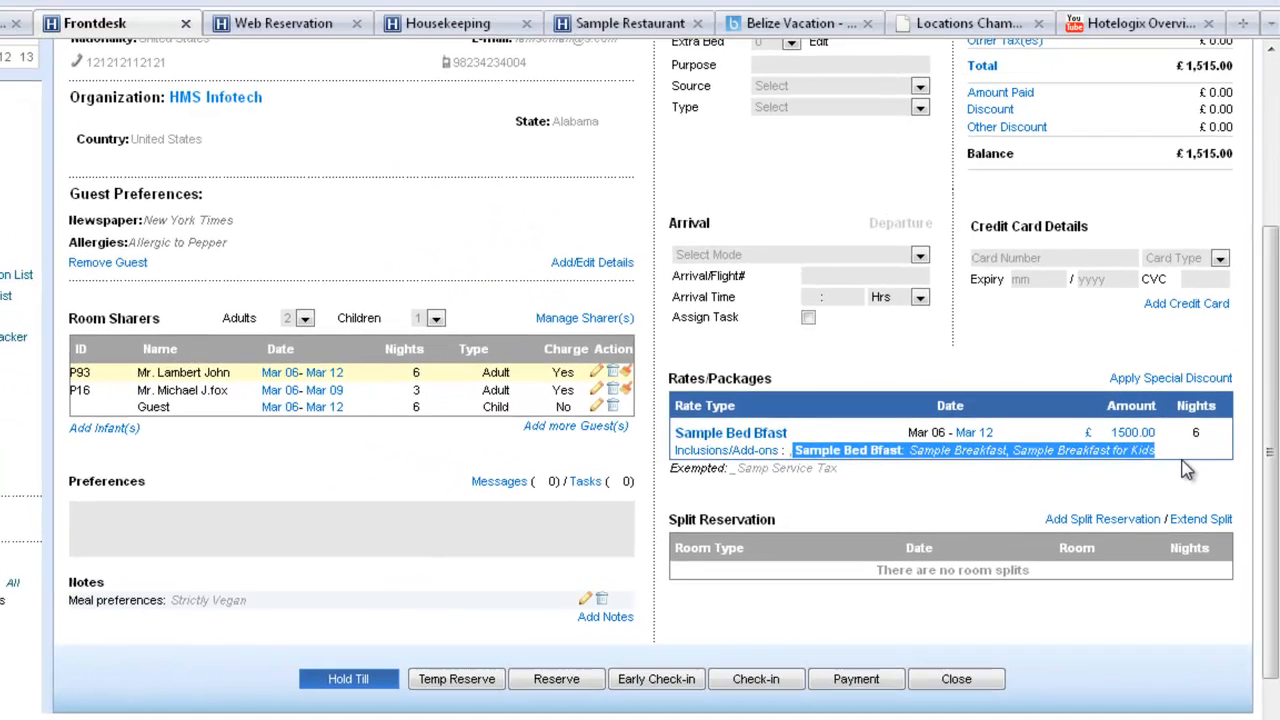
left_click(1012, 478)
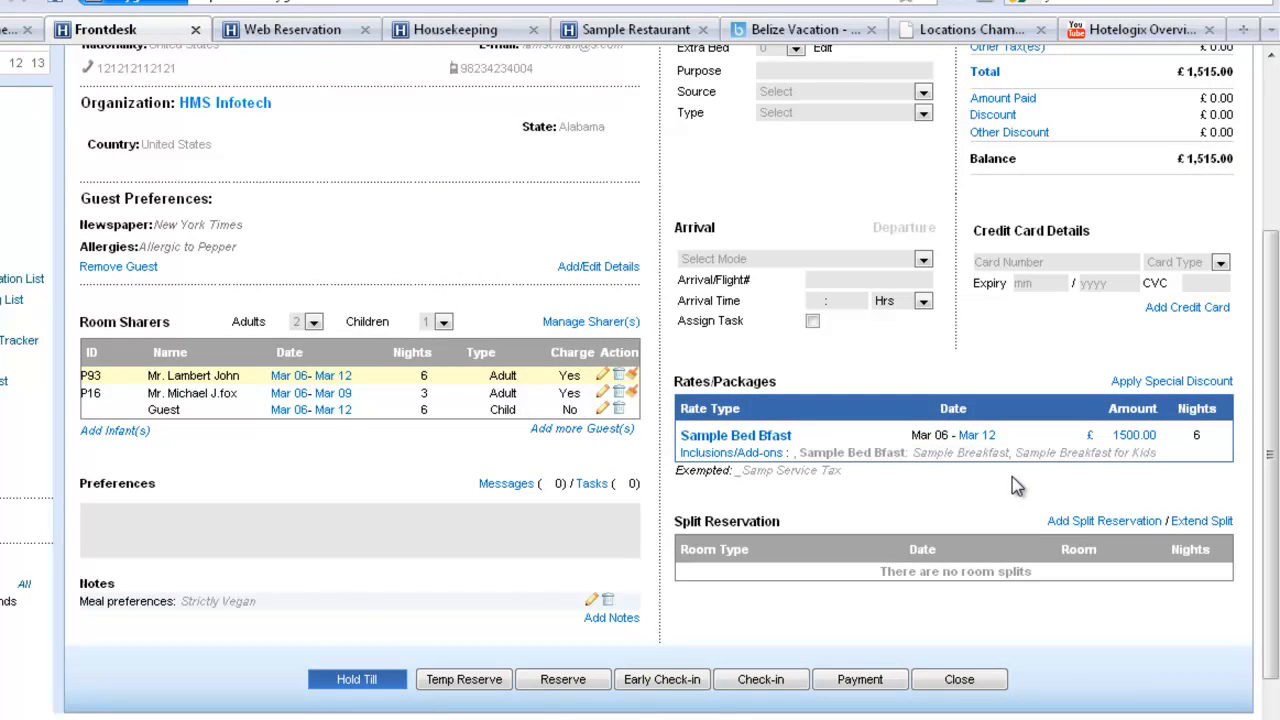
left_click(765, 455)
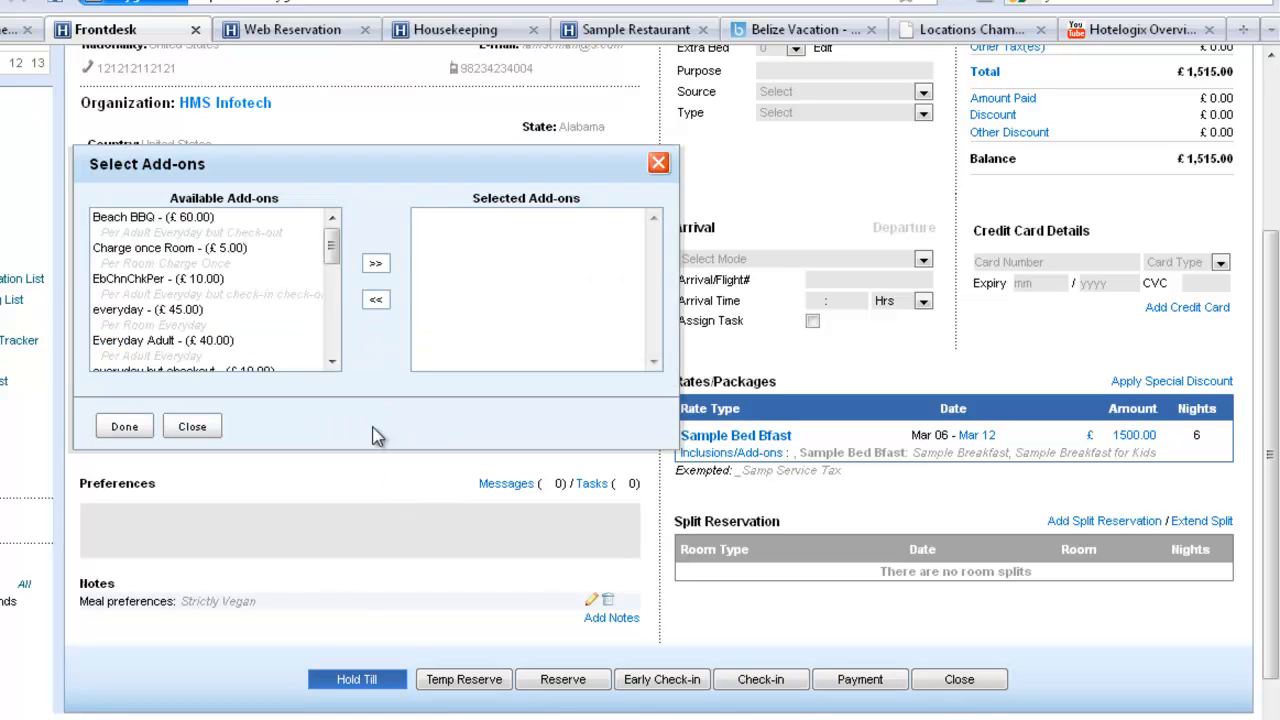
left_click_drag(333, 248, 333, 292)
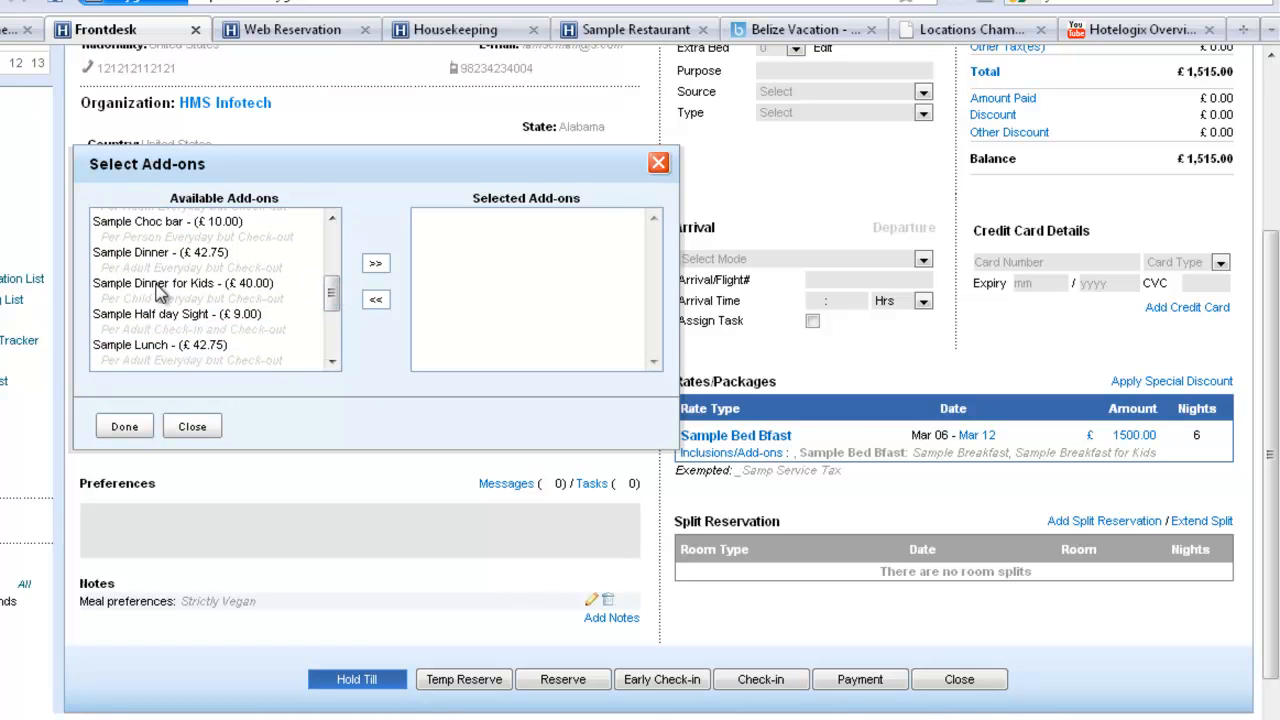
left_click(160, 314)
left_click(375, 264)
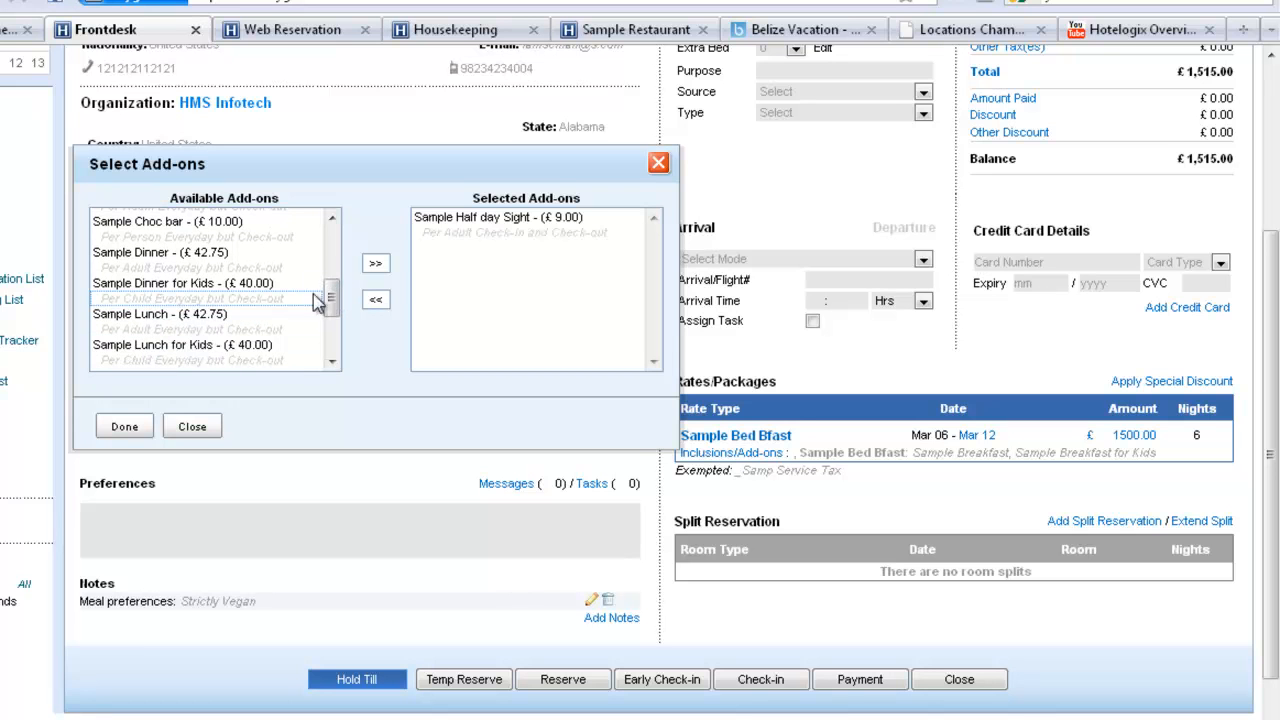
left_click(124, 426)
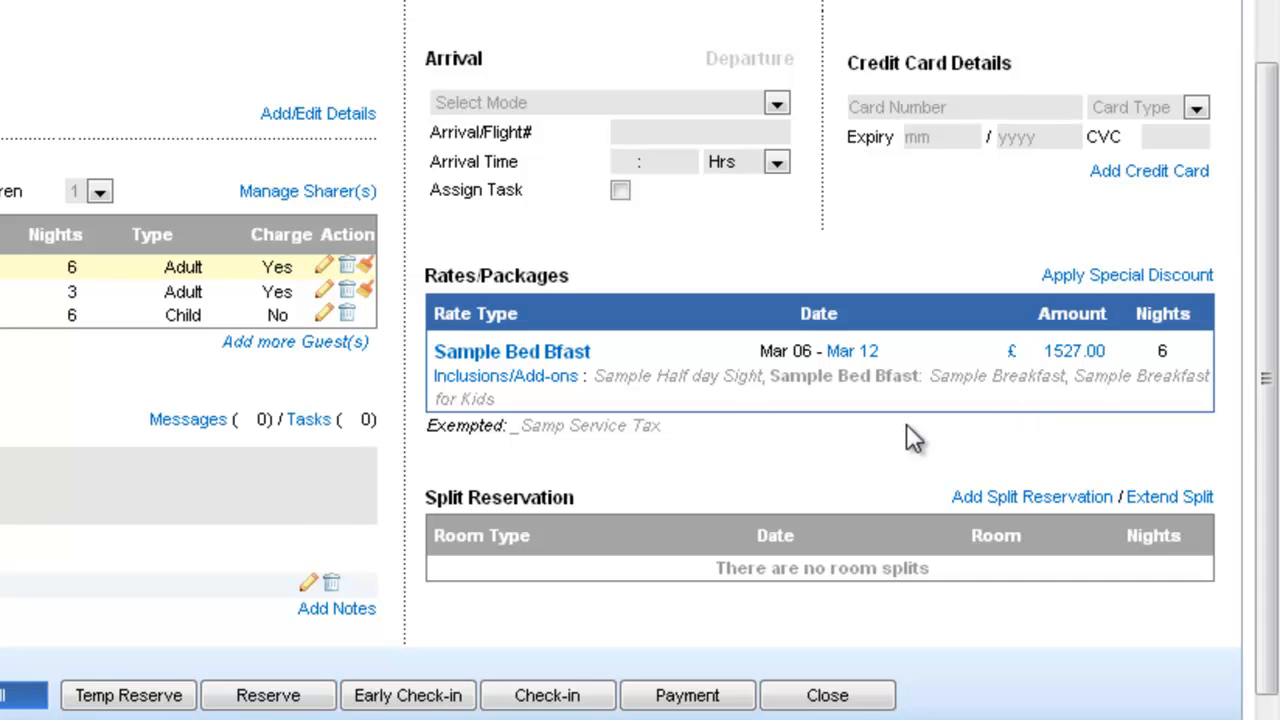
Split the reservation so that Mar 06 to Mar 09, 2010 is spent in the Barbados room type
scroll(908, 437, "down", 3)
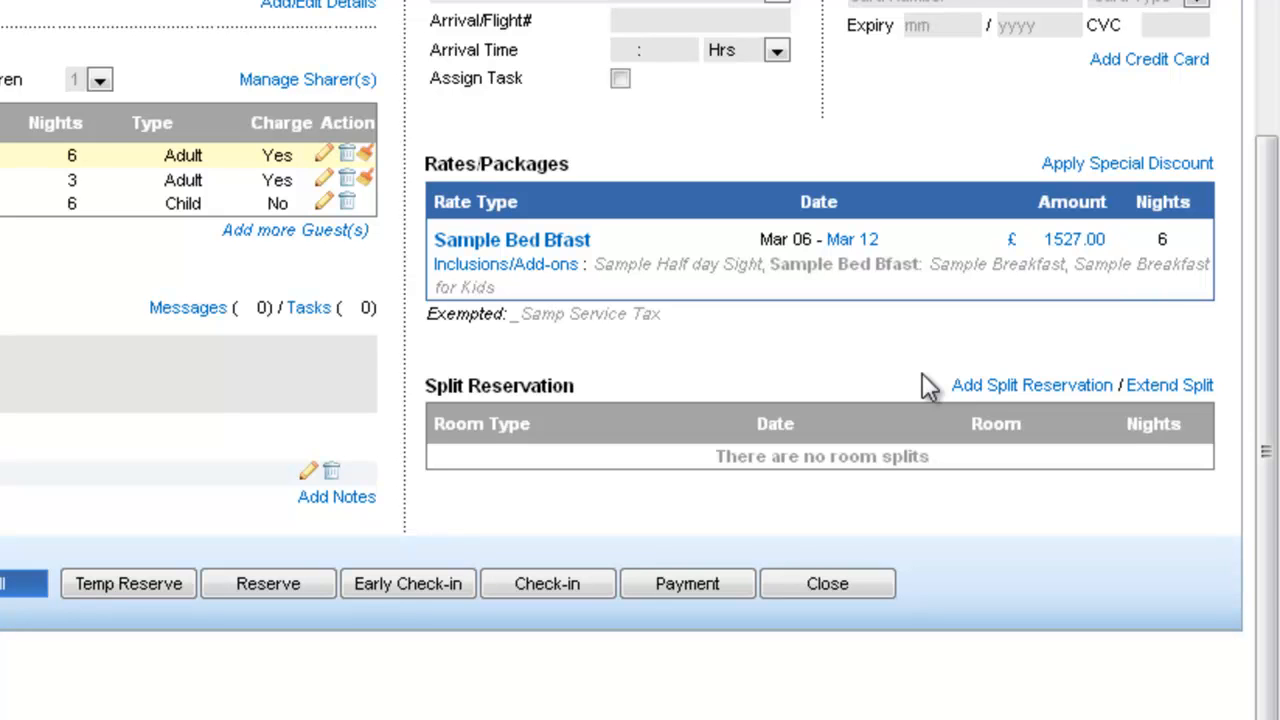
left_click(980, 390)
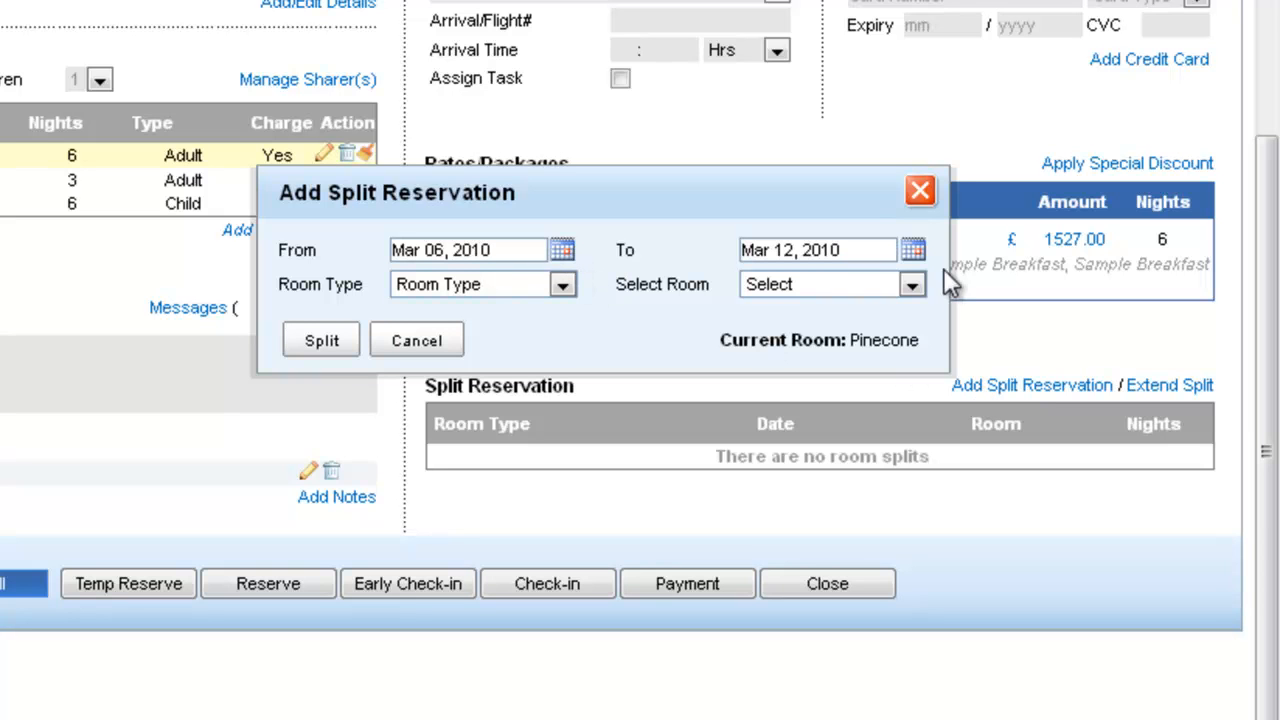
left_click(914, 251)
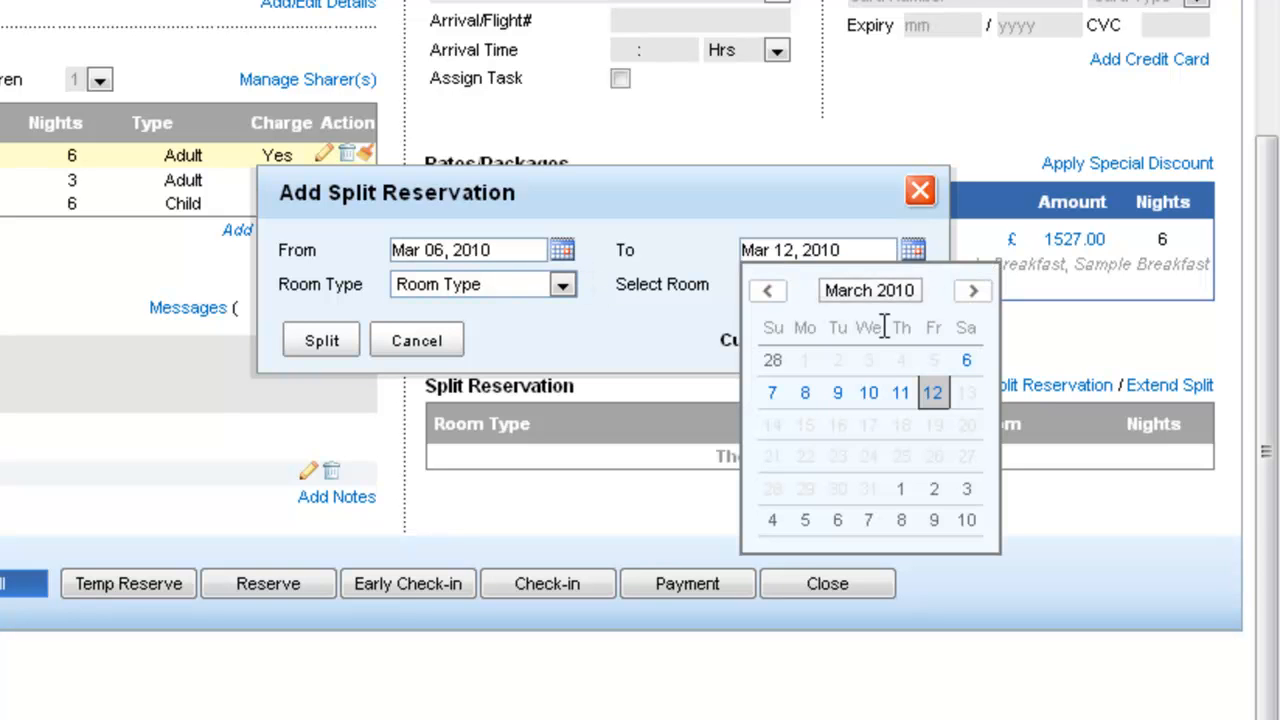
left_click(837, 391)
left_click(564, 285)
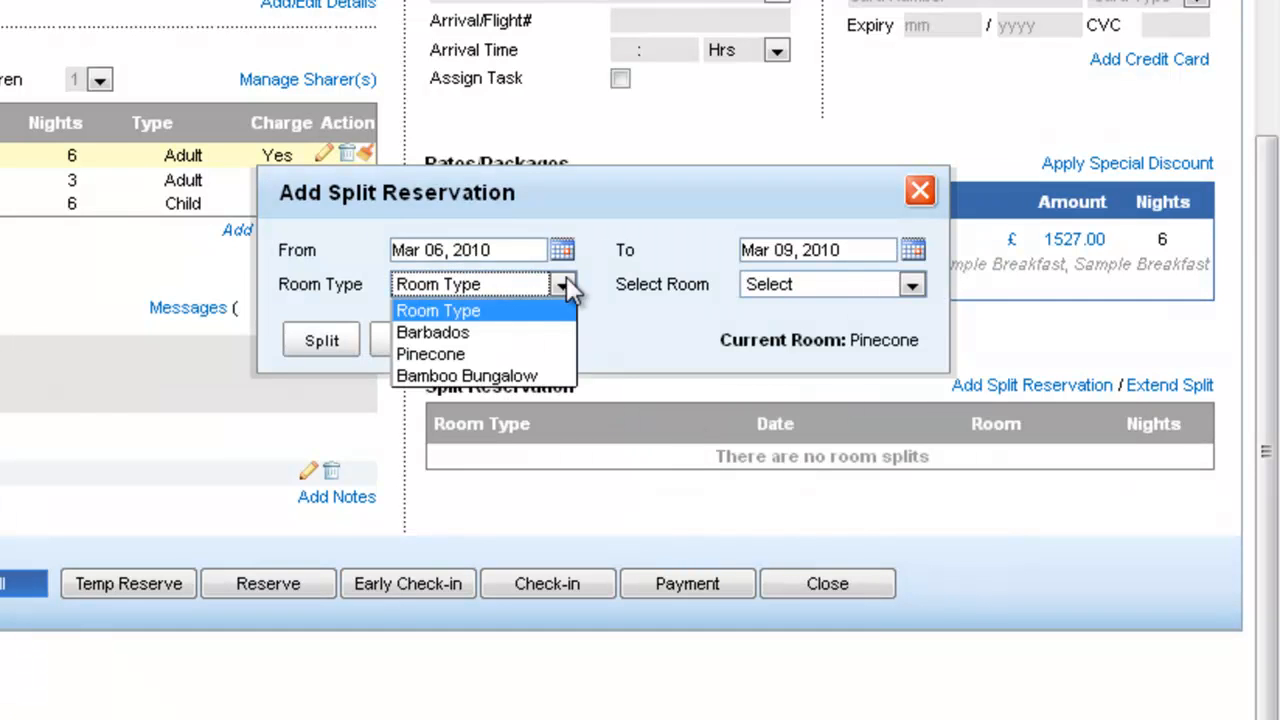
left_click(494, 334)
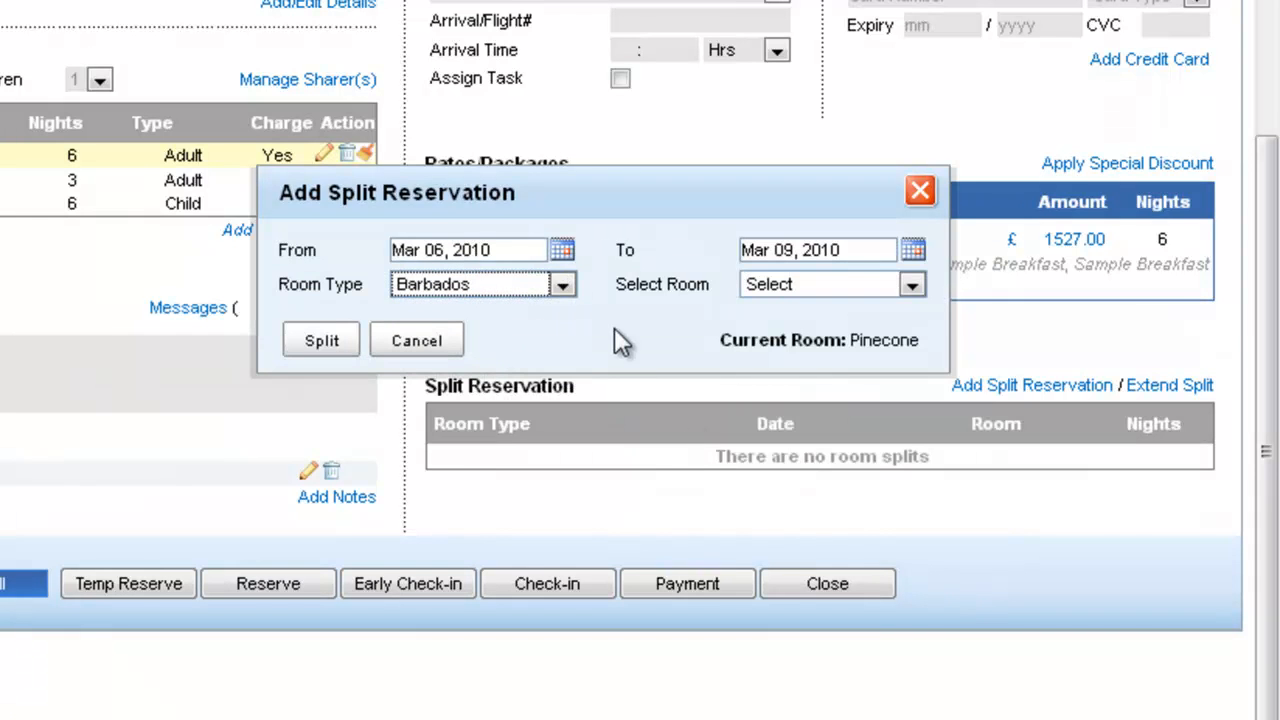
left_click(322, 342)
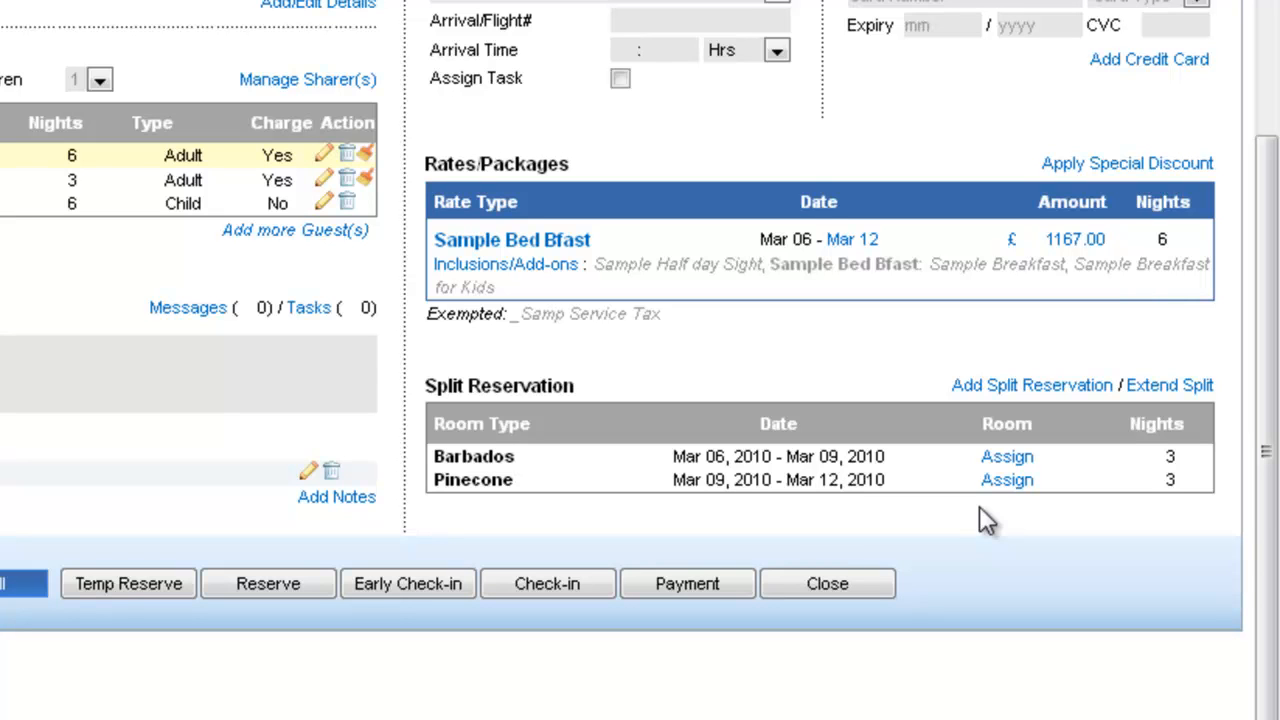
Check the room types offered for the reservation without changing the current choice
scroll(65, 543, "up", 4)
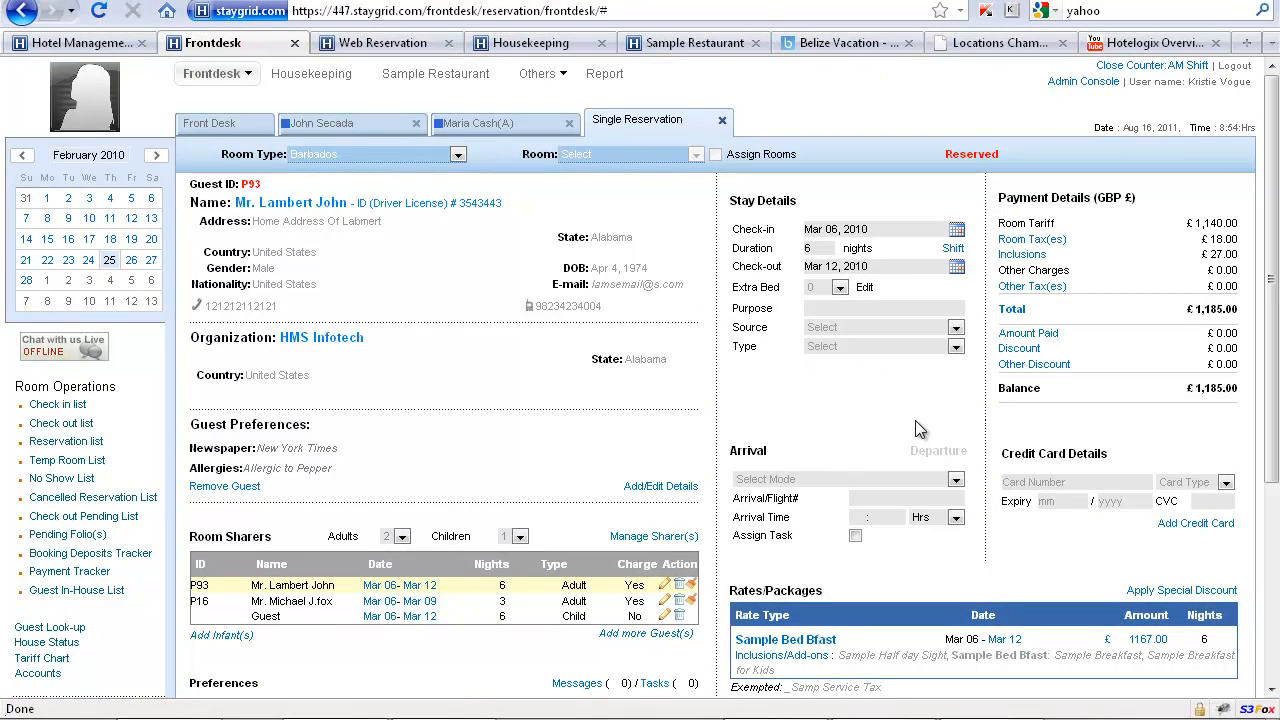
left_click(336, 160)
left_click(336, 160)
left_click(337, 160)
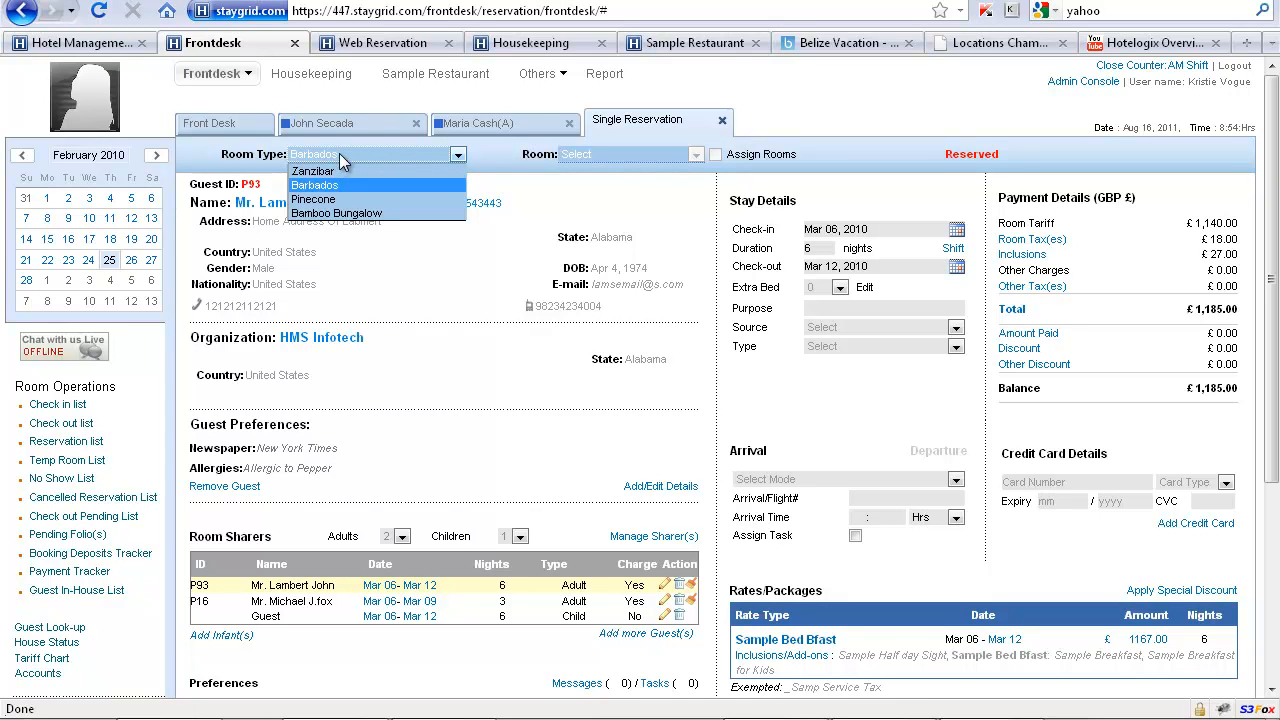
left_click(339, 153)
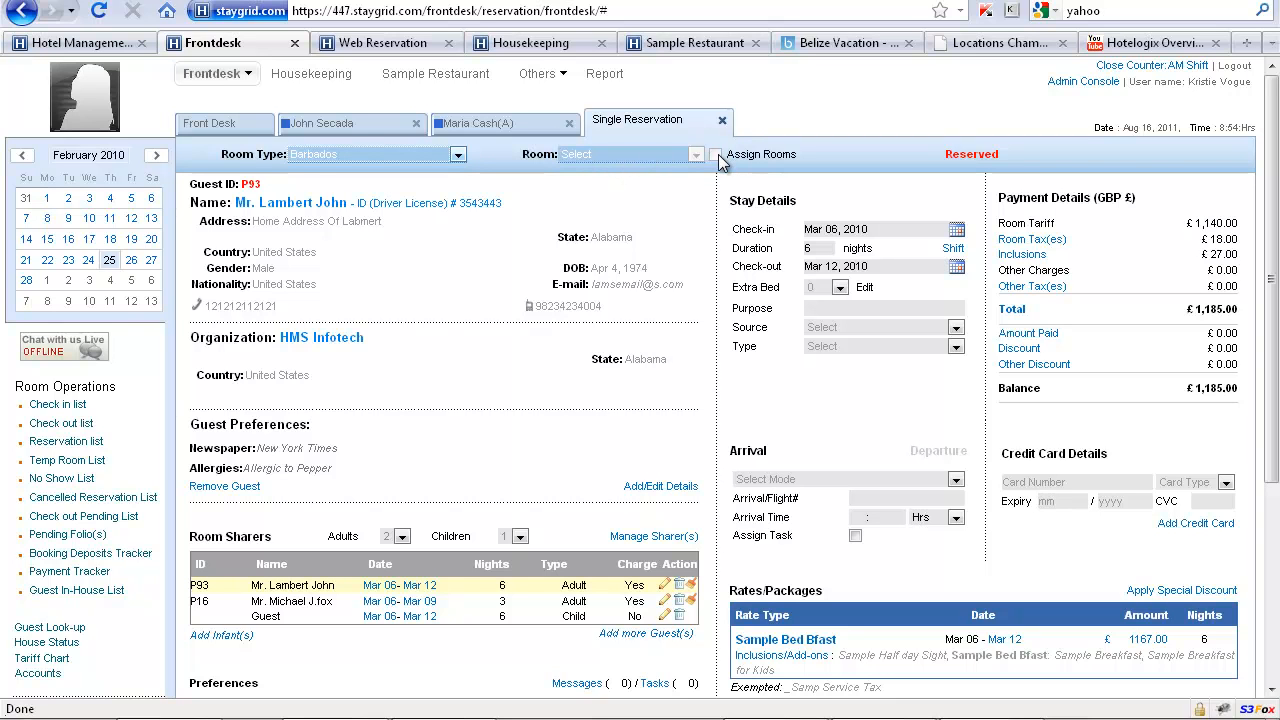
Confirm the booking as reserved and look over its split stays in the Pinecone and Barbados rows of the booking chart
scroll(493, 482, "down", 5)
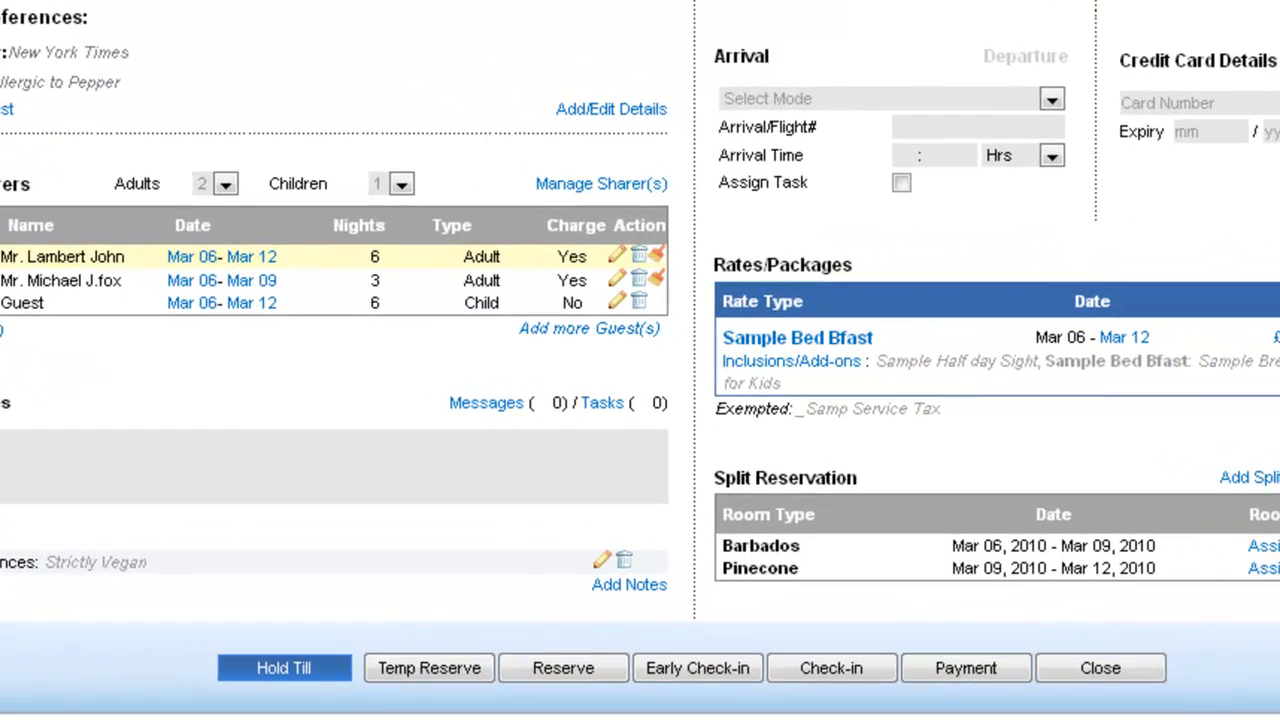
left_click(562, 671)
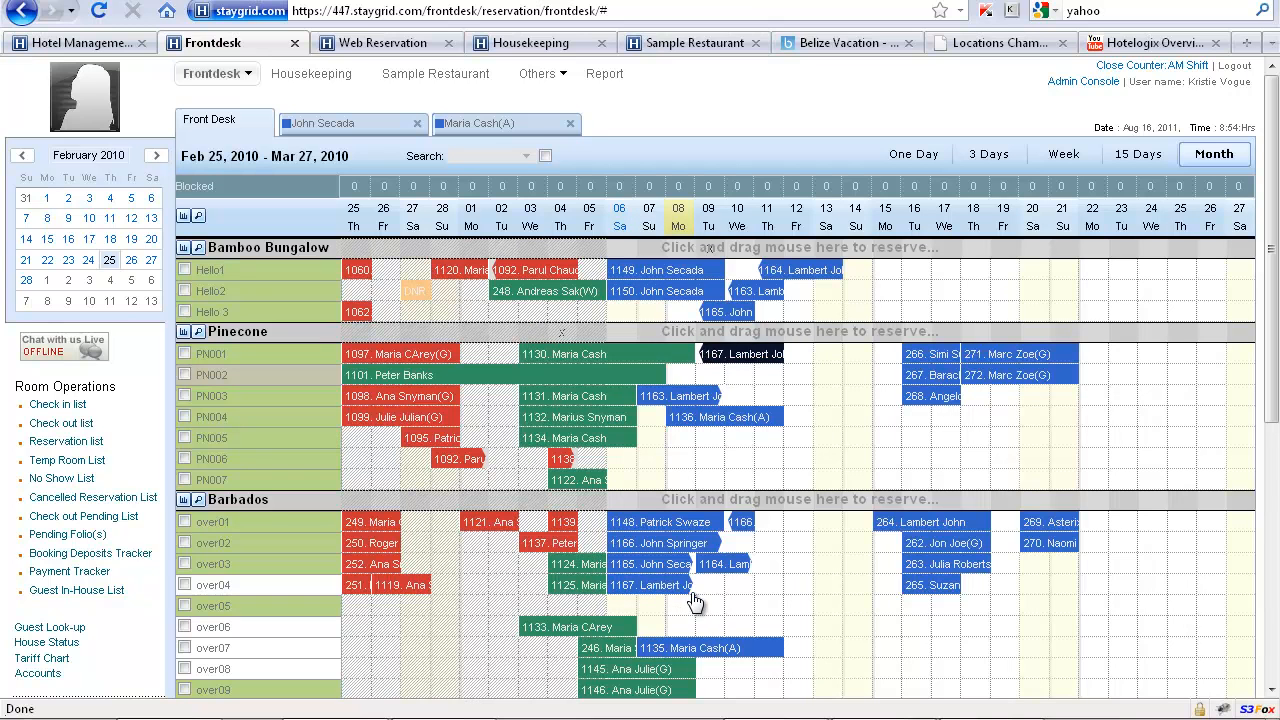
scroll(700, 368, "down", 3)
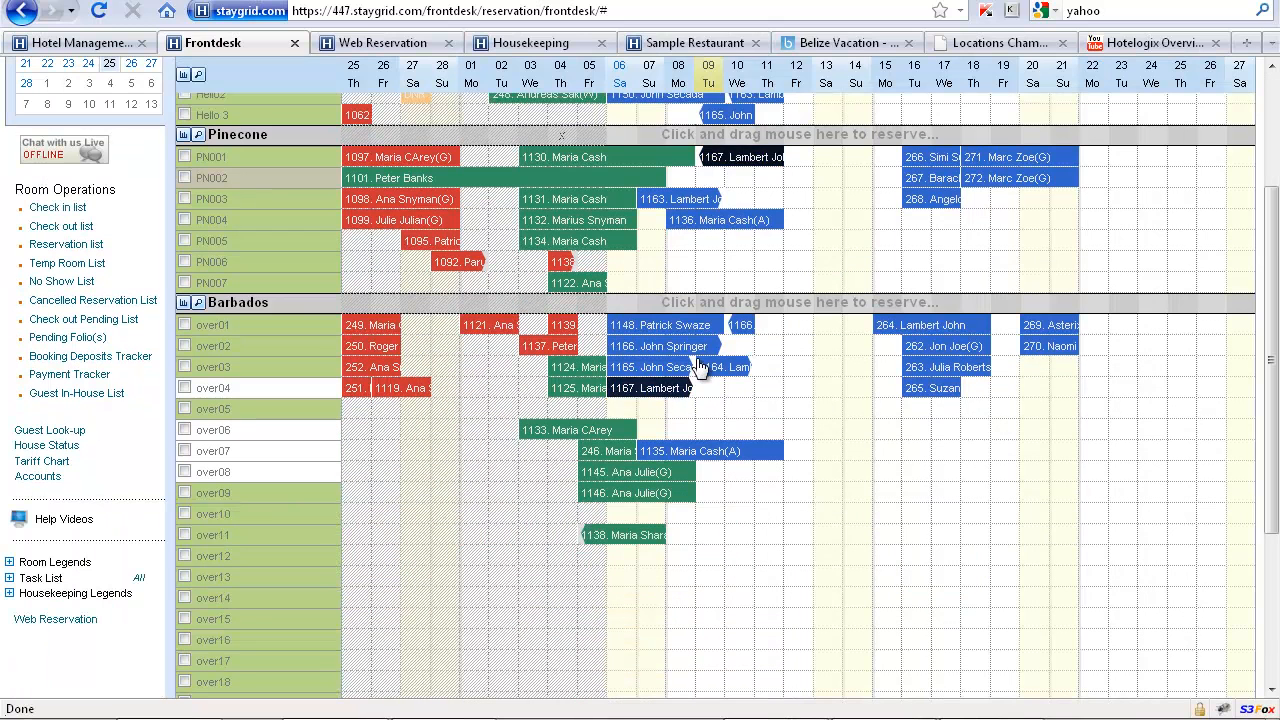
scroll(827, 426, "up", 3)
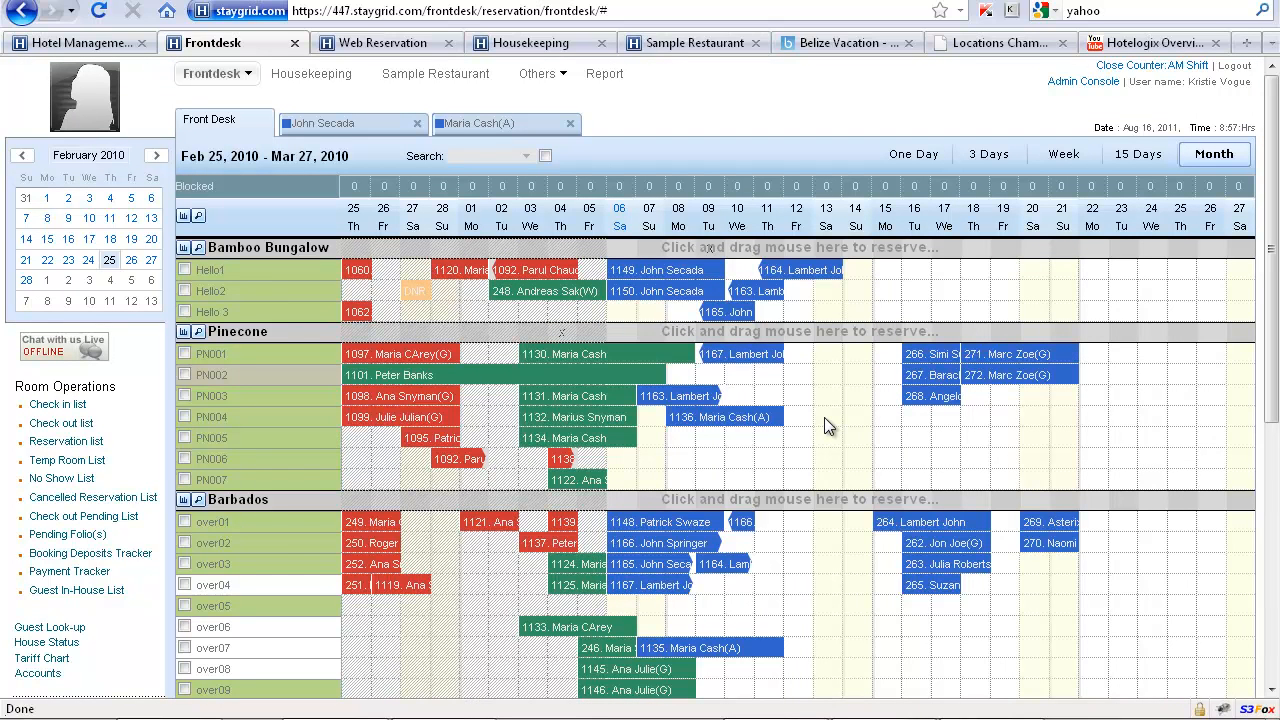